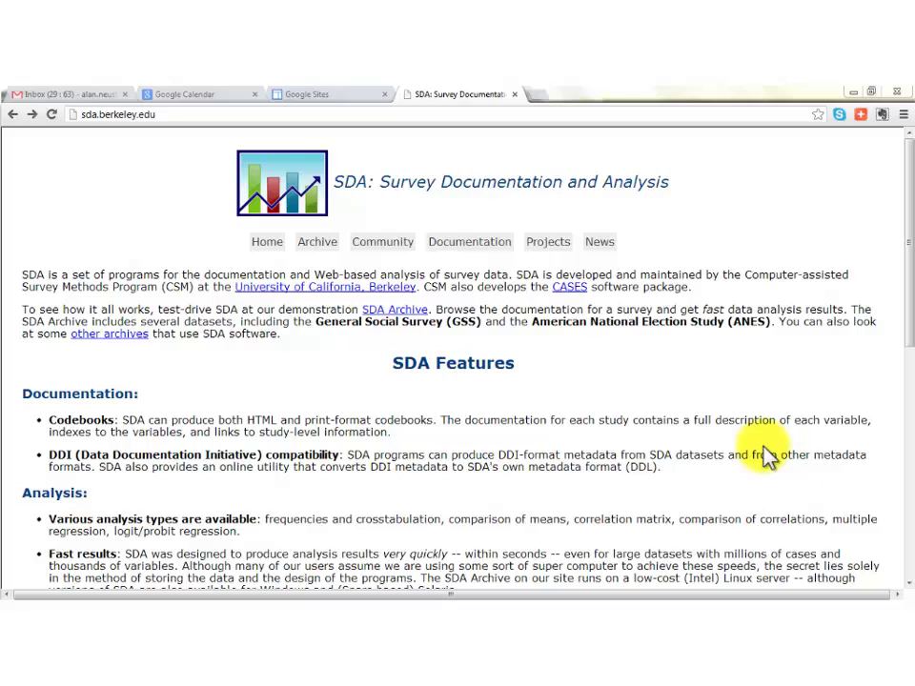
Step: Open the General Social Survey (GSS) Cumulative Datafile 1972-2010 from the SDA archive
left_click(318, 244)
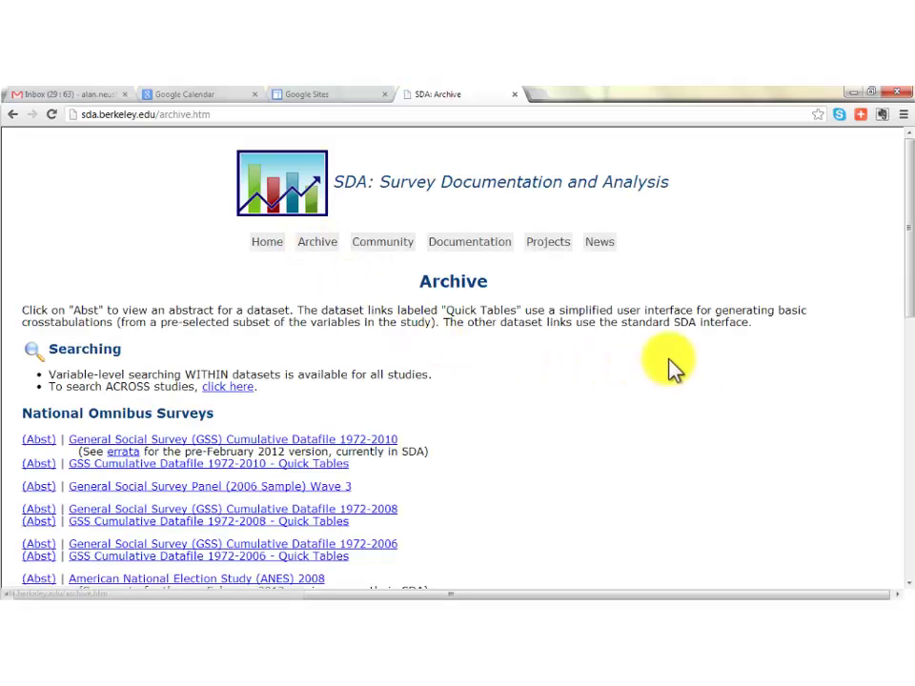
left_click_drag(905, 226, 882, 262)
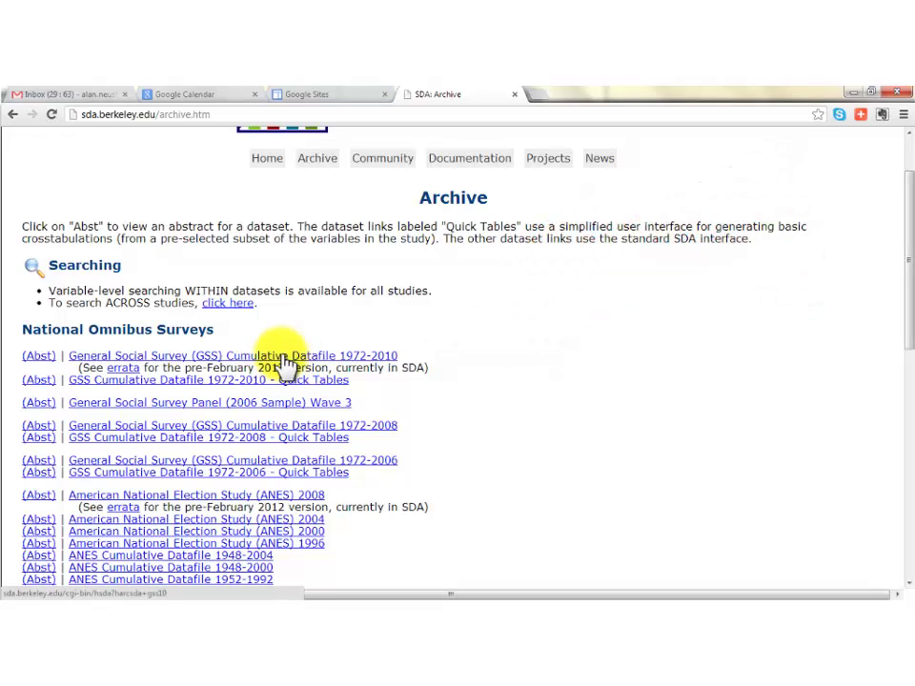
left_click(285, 356)
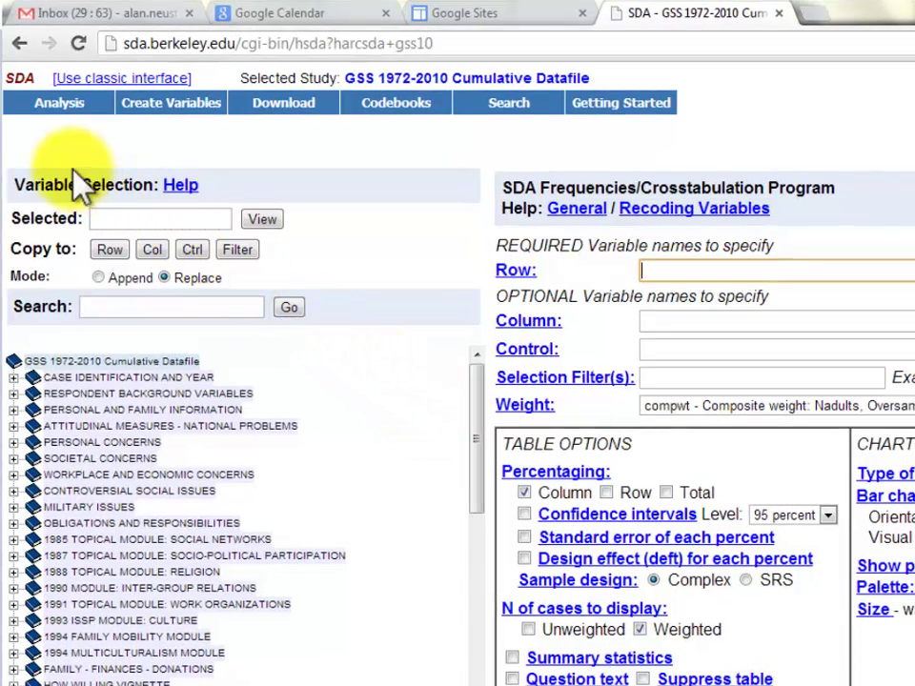
mouse_move(28, 117)
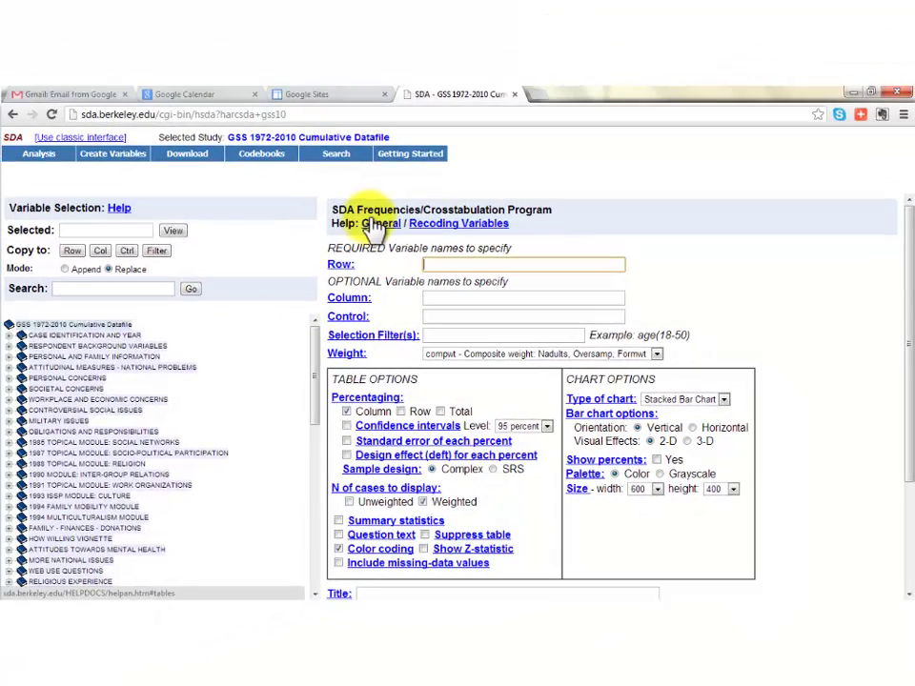
mouse_move(32, 157)
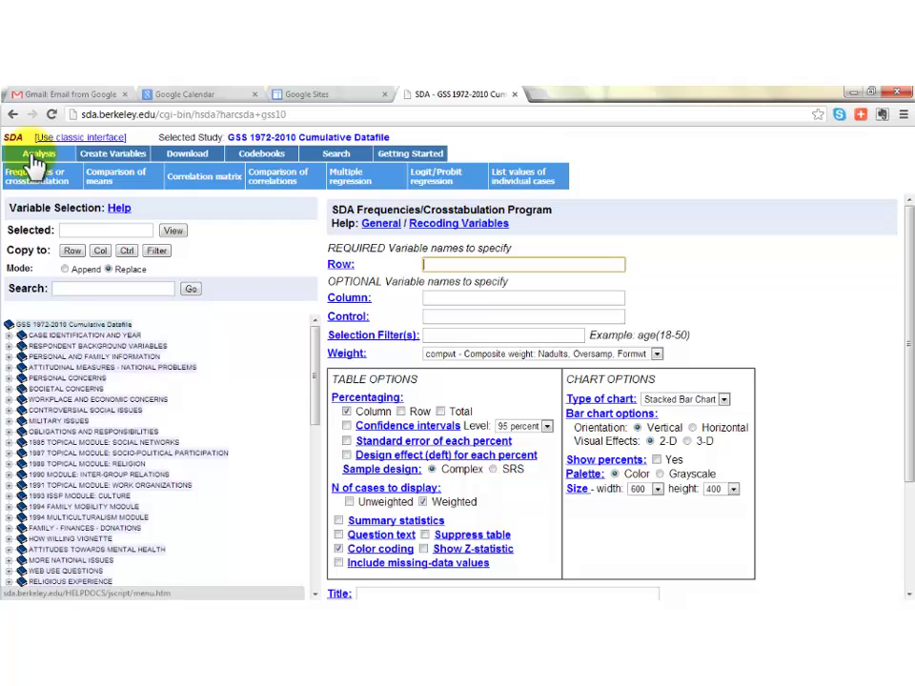
mouse_move(100, 157)
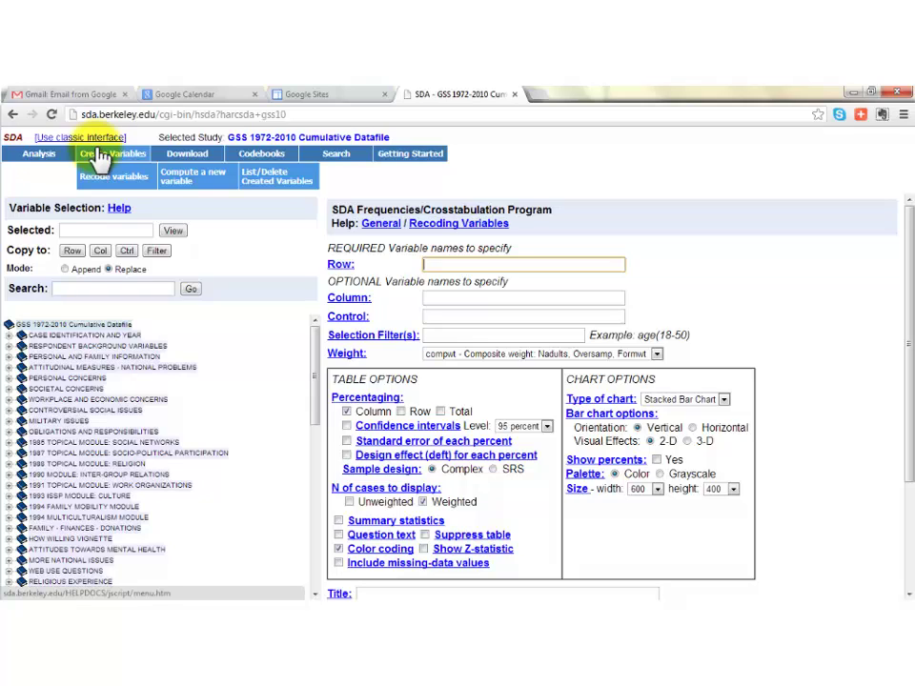
mouse_move(182, 159)
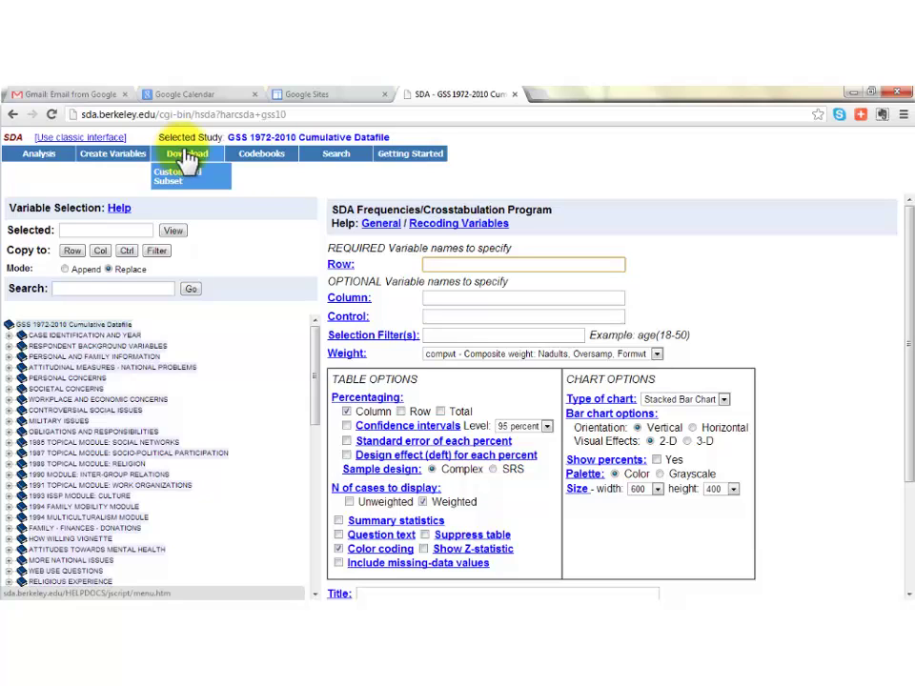
mouse_move(263, 168)
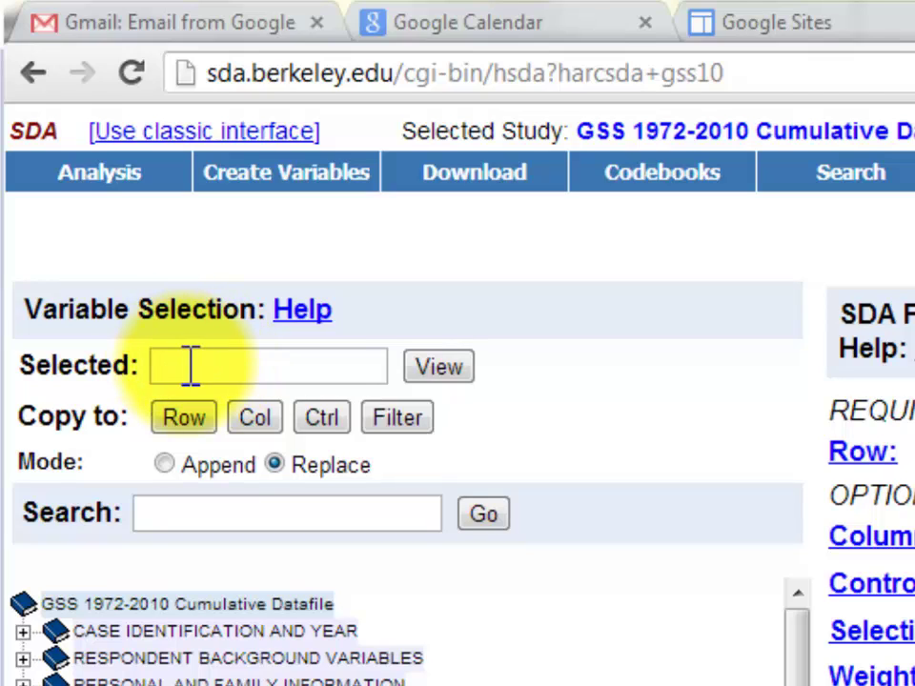
Step: View the description of the variable cappun, and close it to return to the analysis page
left_click(190, 365)
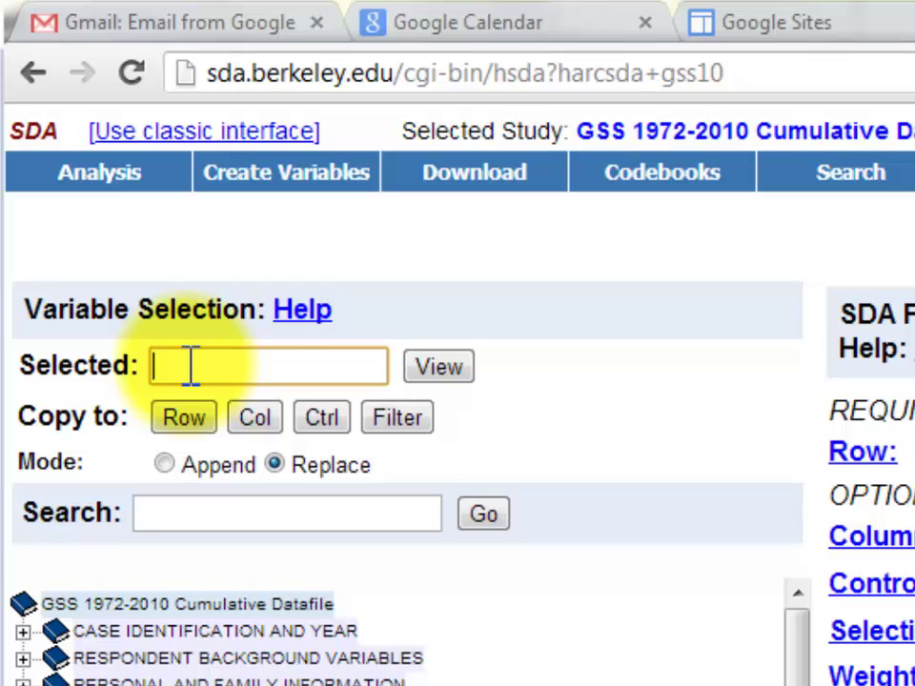
type("cappun")
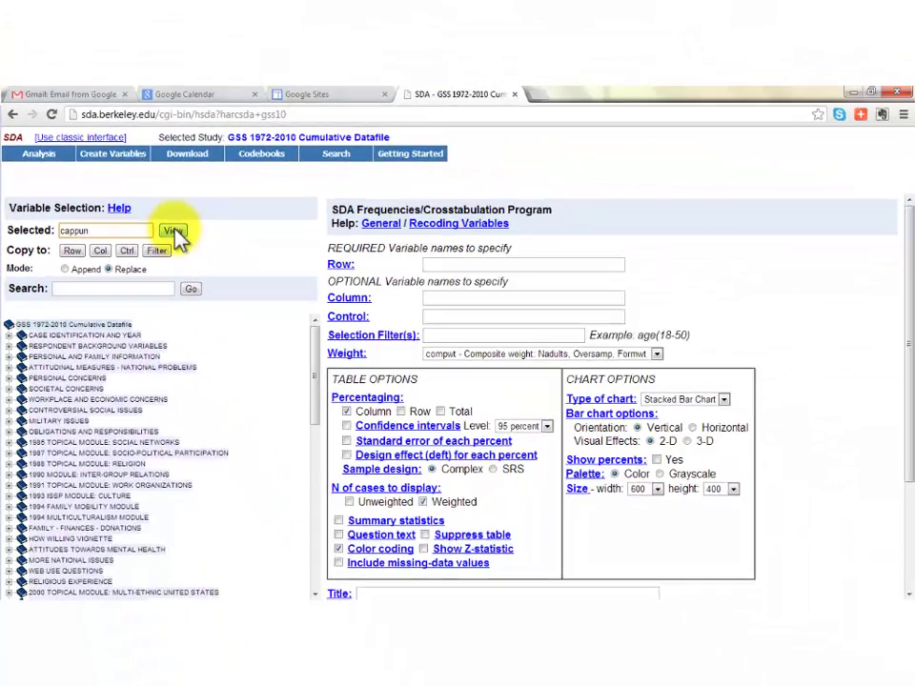
left_click(412, 354)
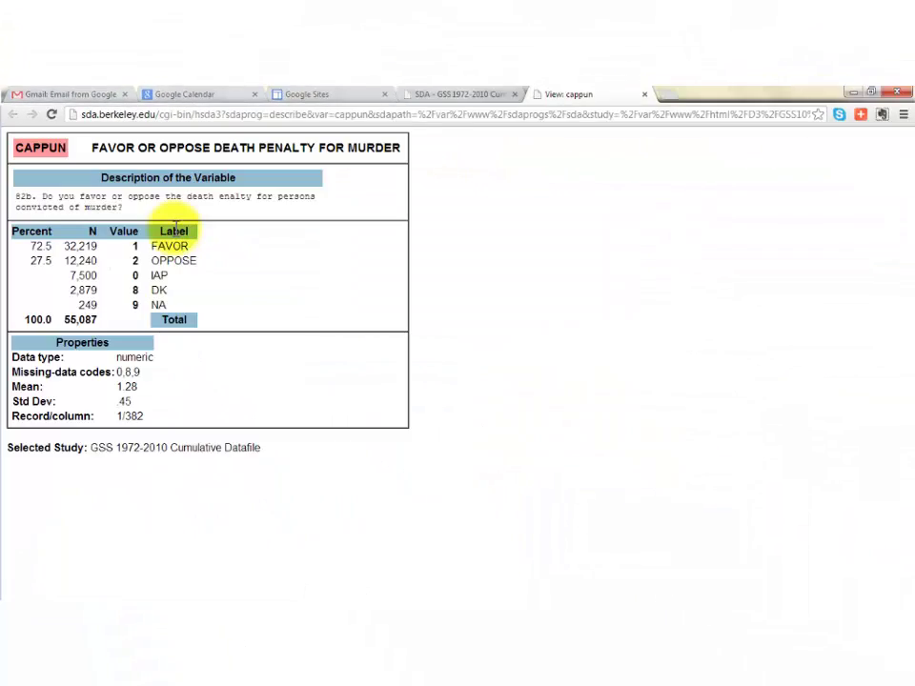
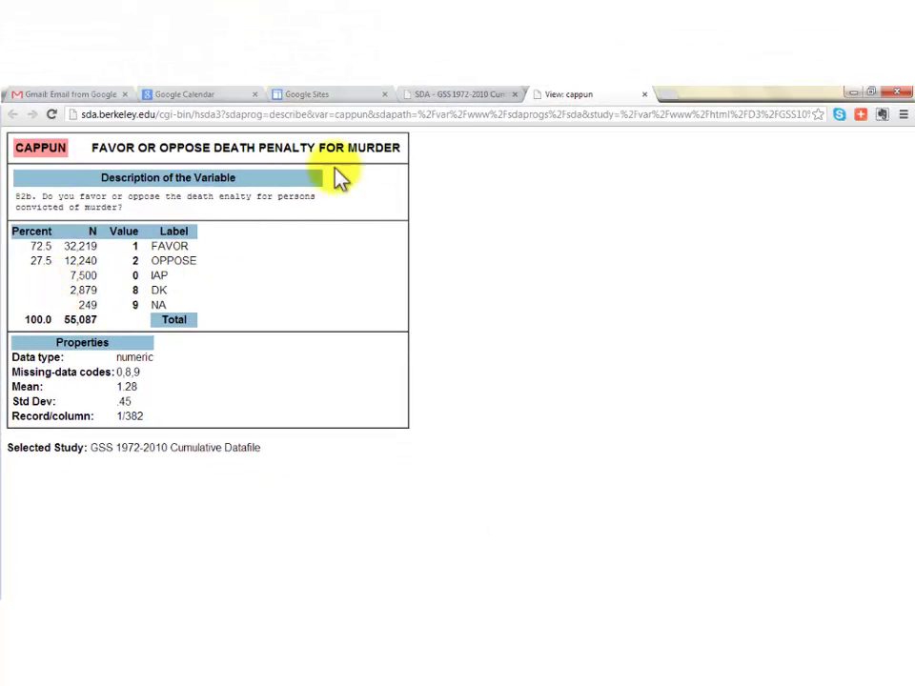
left_click(646, 95)
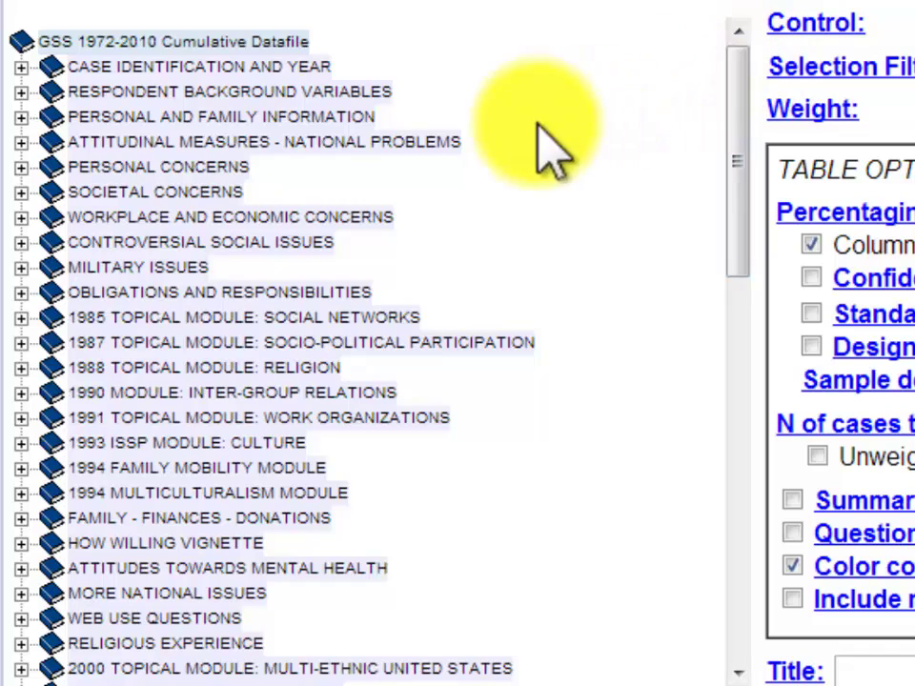
Step: Expand Age, Gender, Race, and Ethnicity under Respondent Background Variables and view the description of the SEX variable
left_click(21, 93)
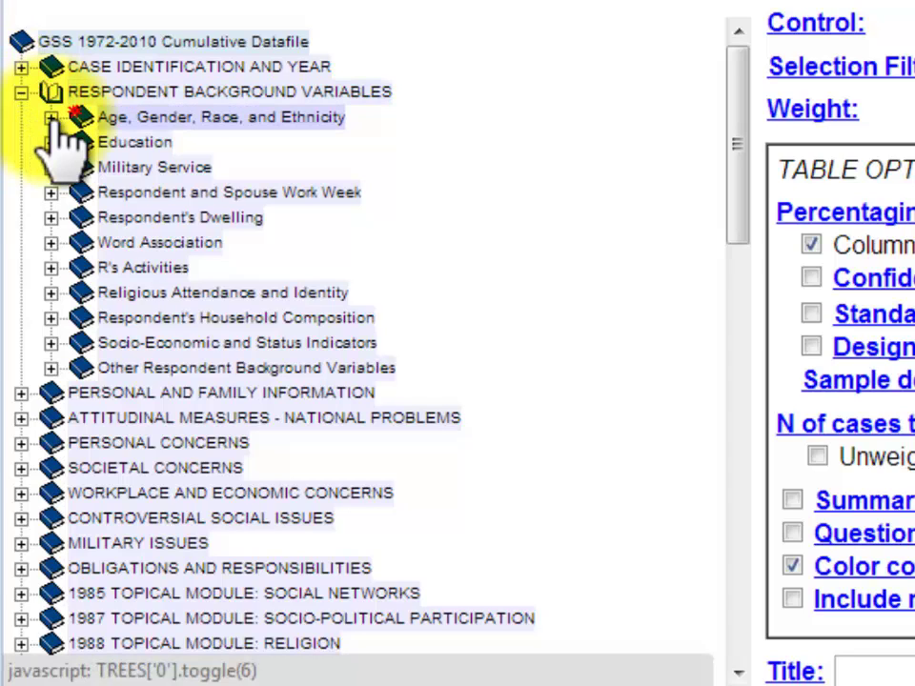
left_click(54, 122)
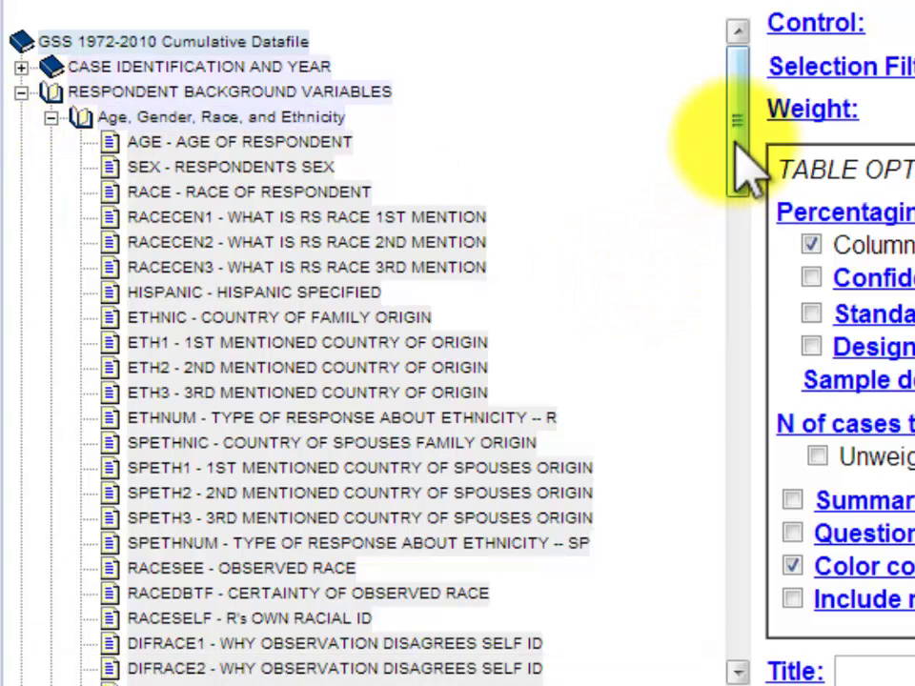
left_click_drag(741, 119, 748, 161)
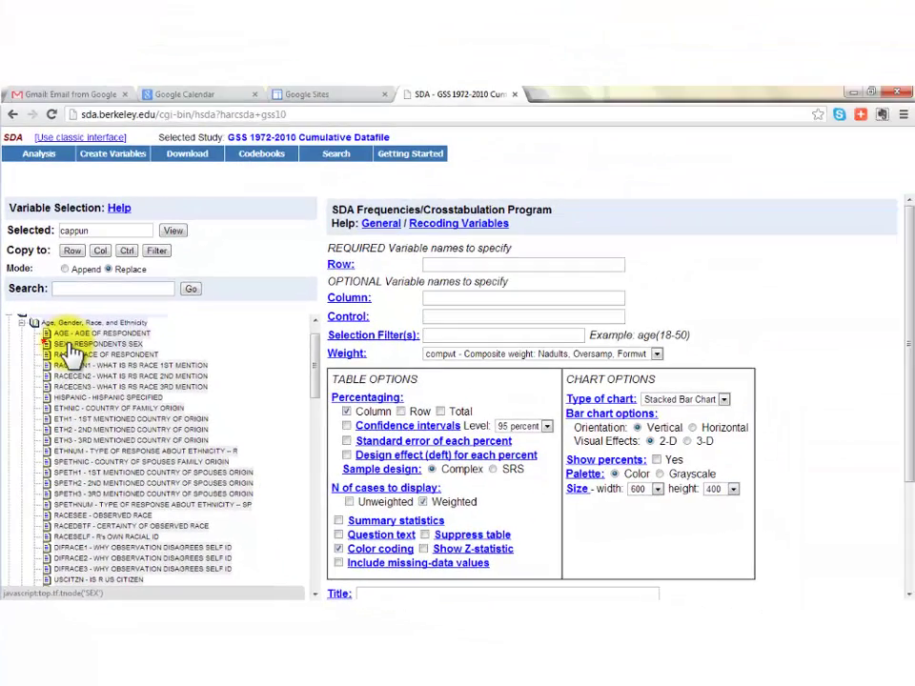
left_click(74, 345)
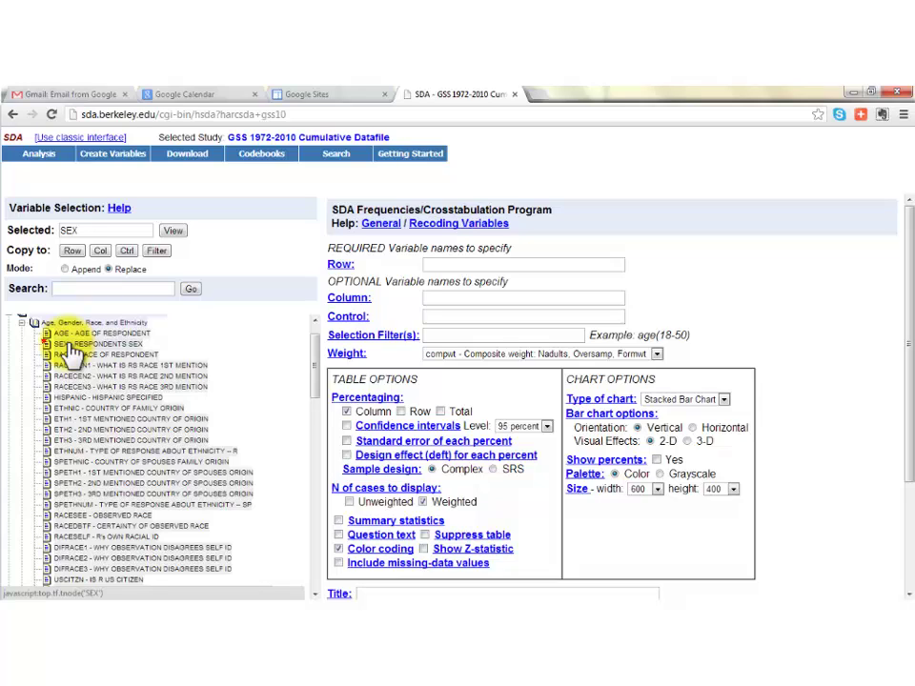
left_click(168, 233)
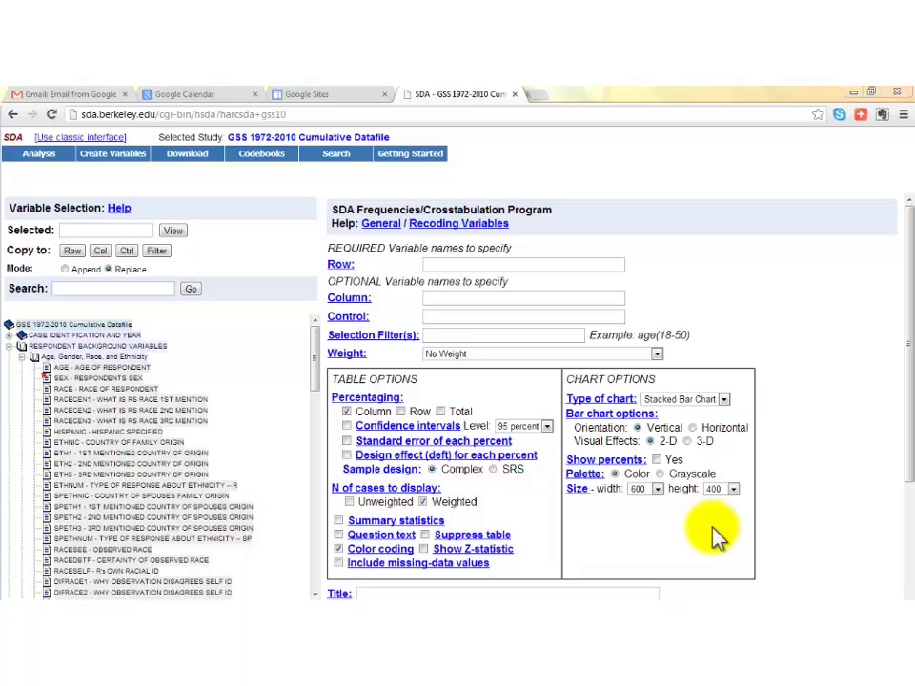
Step: Run an unweighted frequency table with SEX as the row variable, and close the results page
left_click(77, 378)
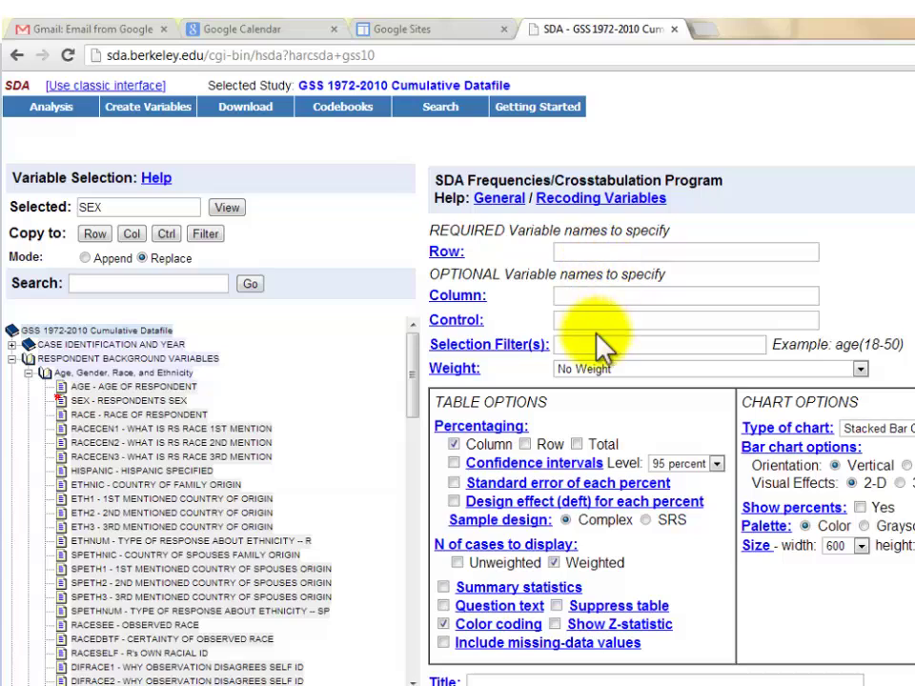
left_click(96, 236)
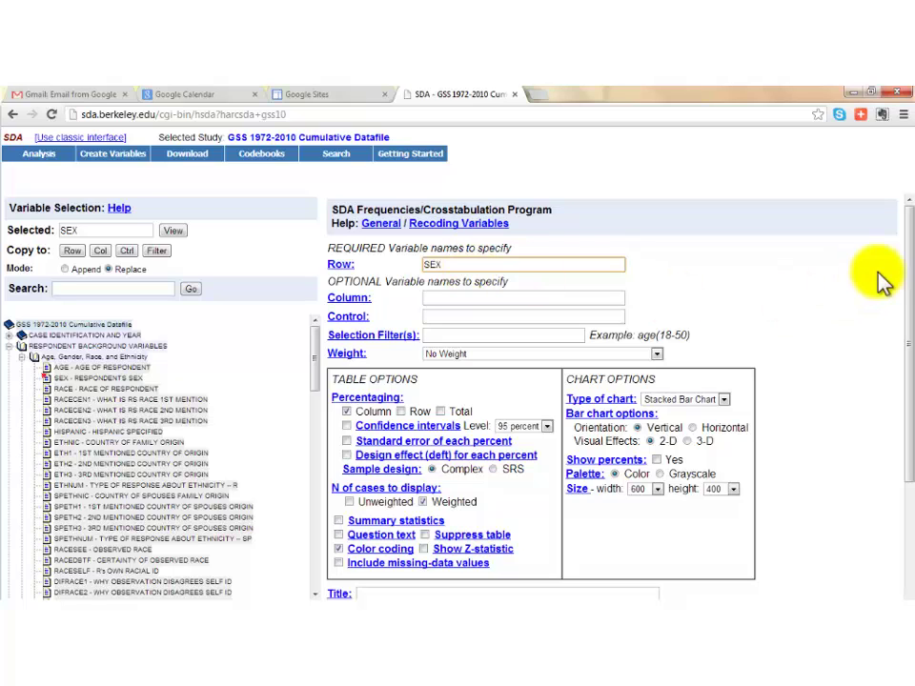
left_click_drag(905, 278, 904, 322)
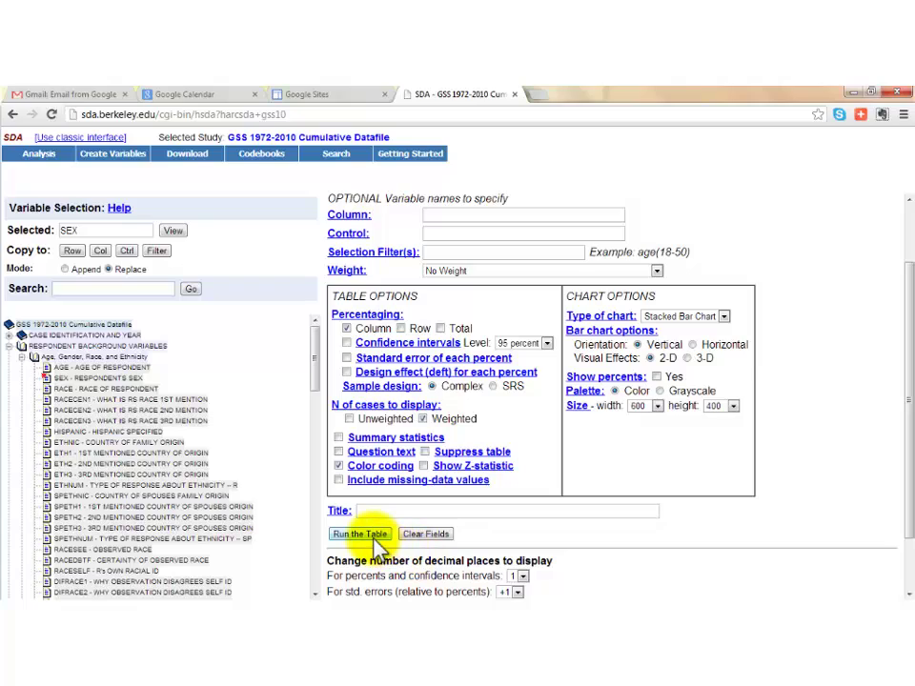
left_click(360, 534)
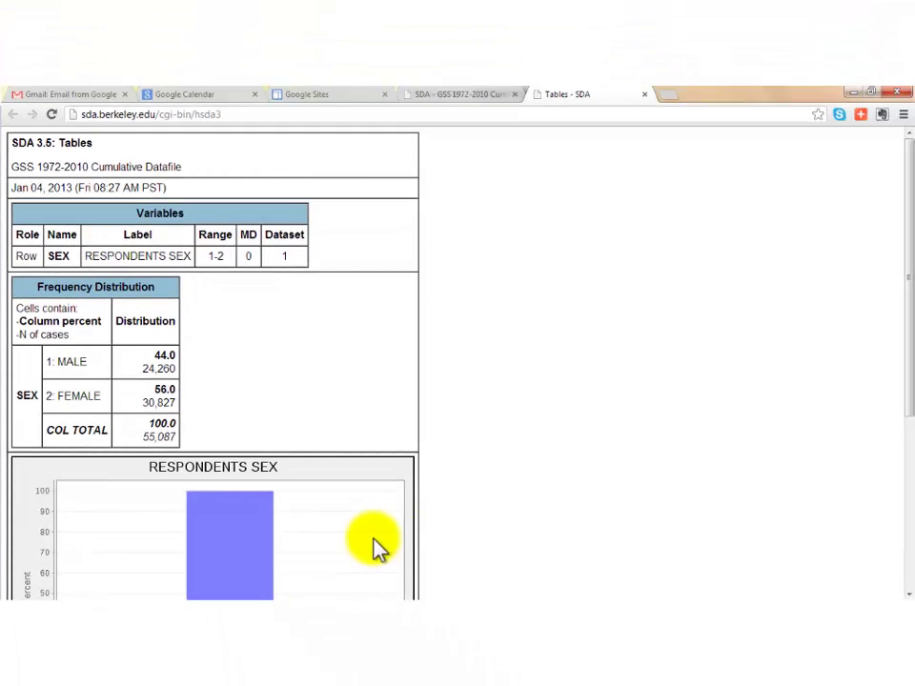
left_click(646, 95)
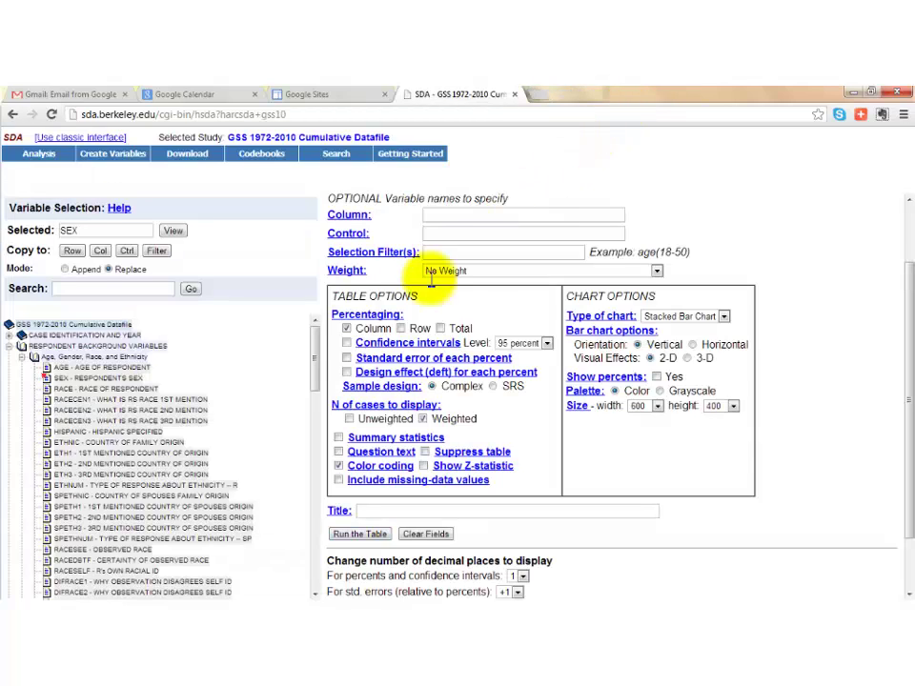
Step: Replace the row variable with RACE, run its frequency table, and close the results page
left_click(66, 393)
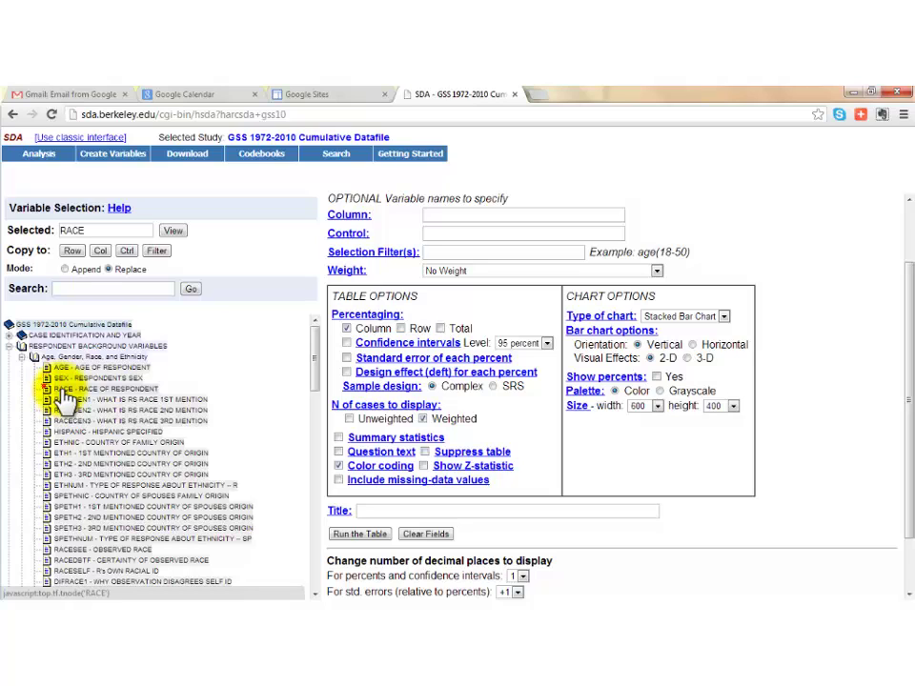
left_click(73, 253)
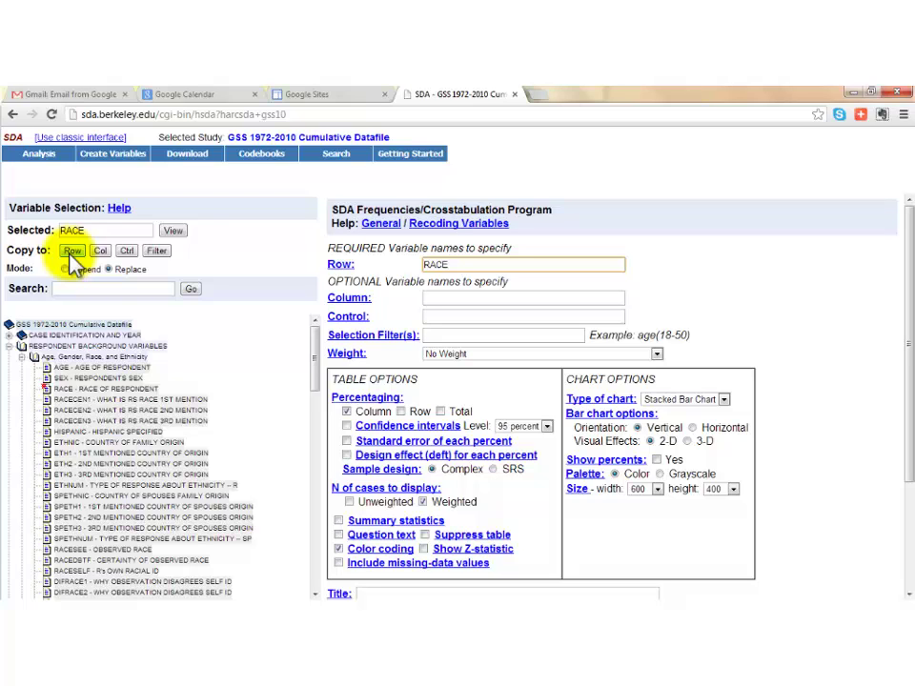
key("Return")
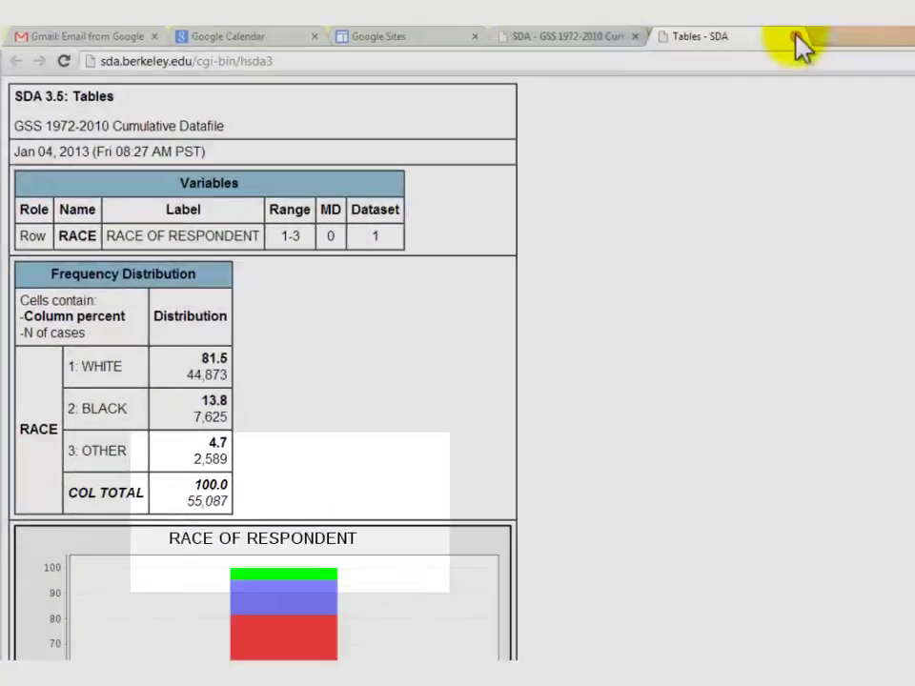
left_click(796, 38)
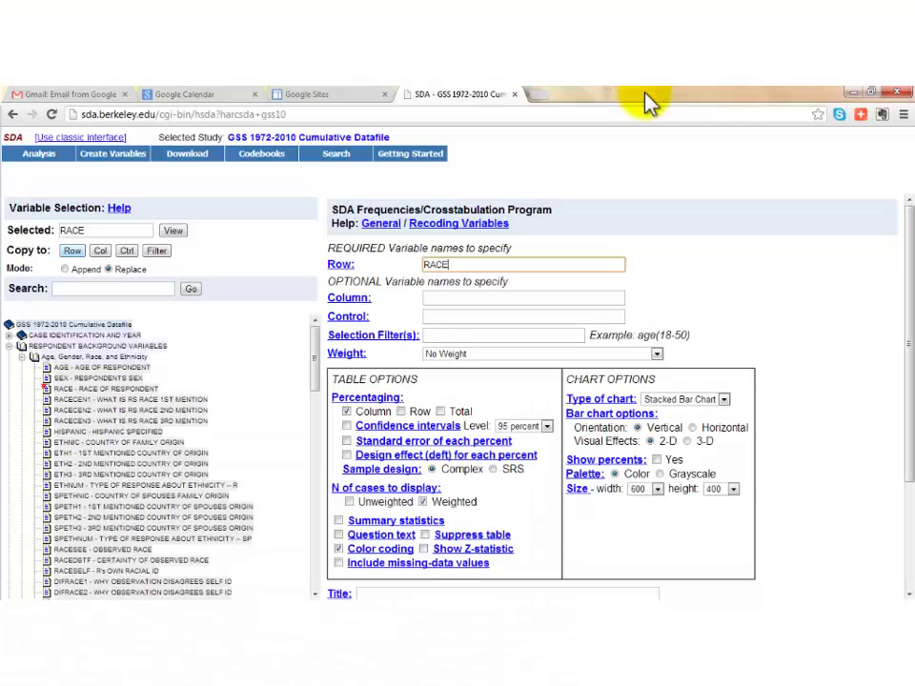
Step: Recode the row variable as RACE(r: 1=1; 2-3=2), run the frequency table, and close the results page
left_click(466, 268)
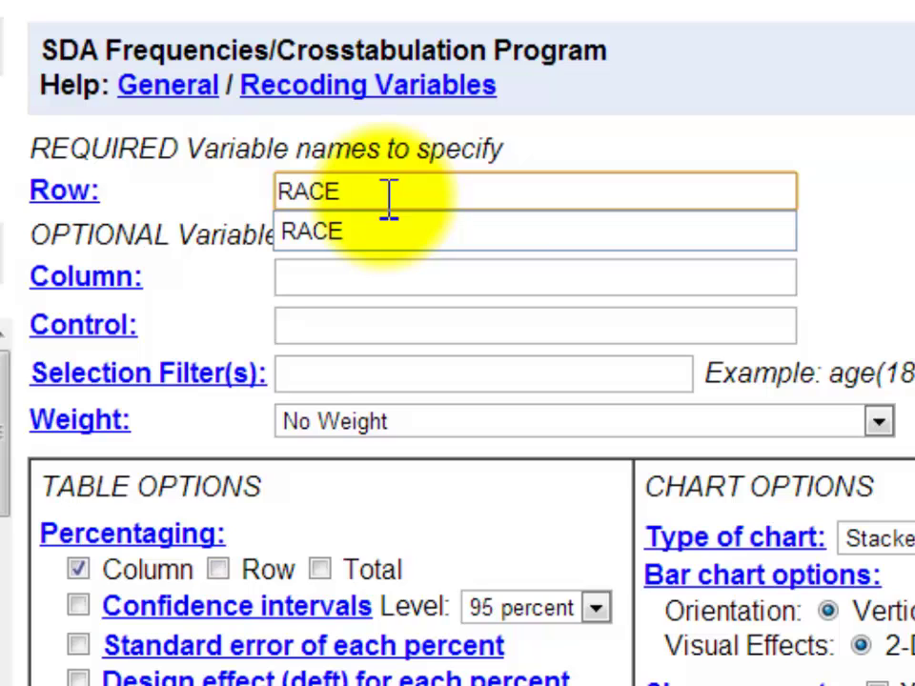
type("(")
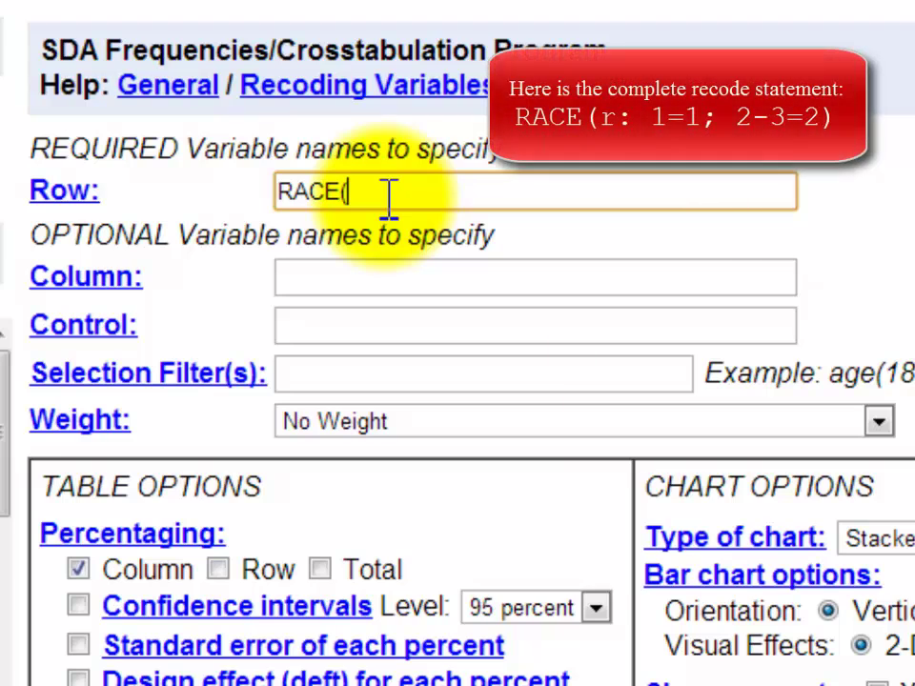
type("r:")
type("1=1;")
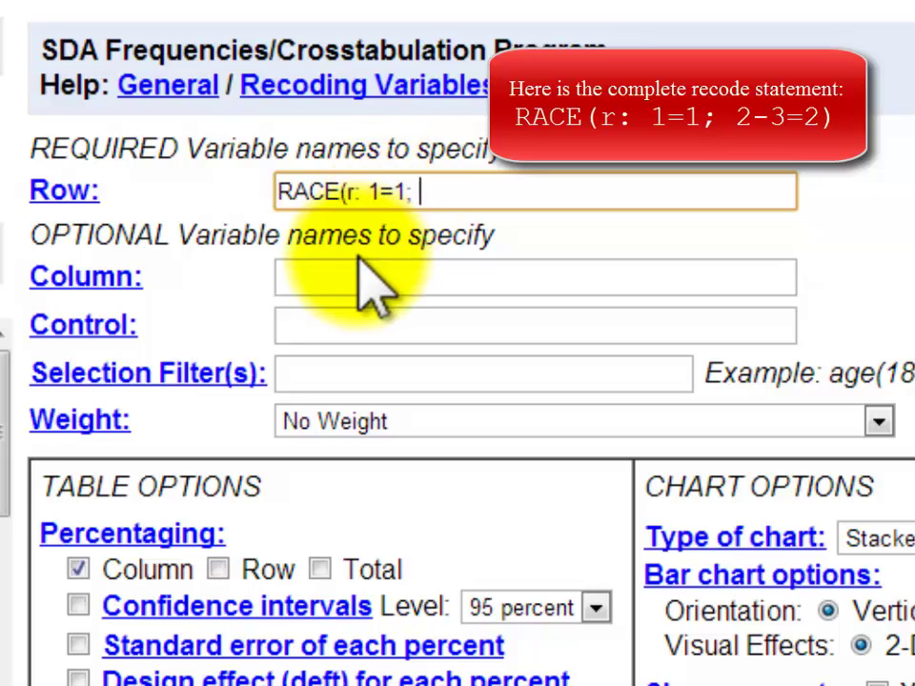
type("2-3=2")
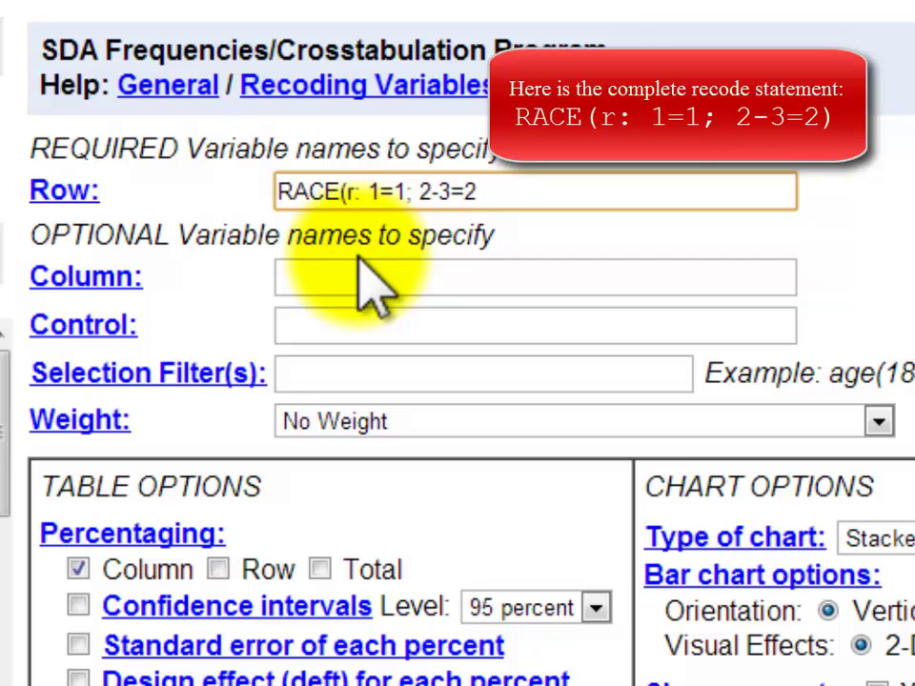
type(")")
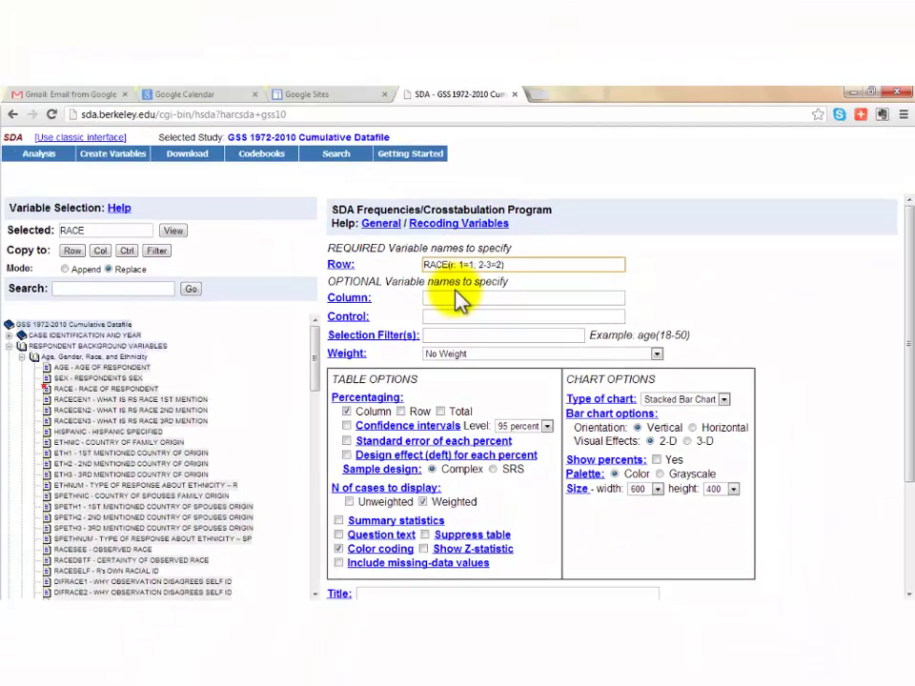
key("Return")
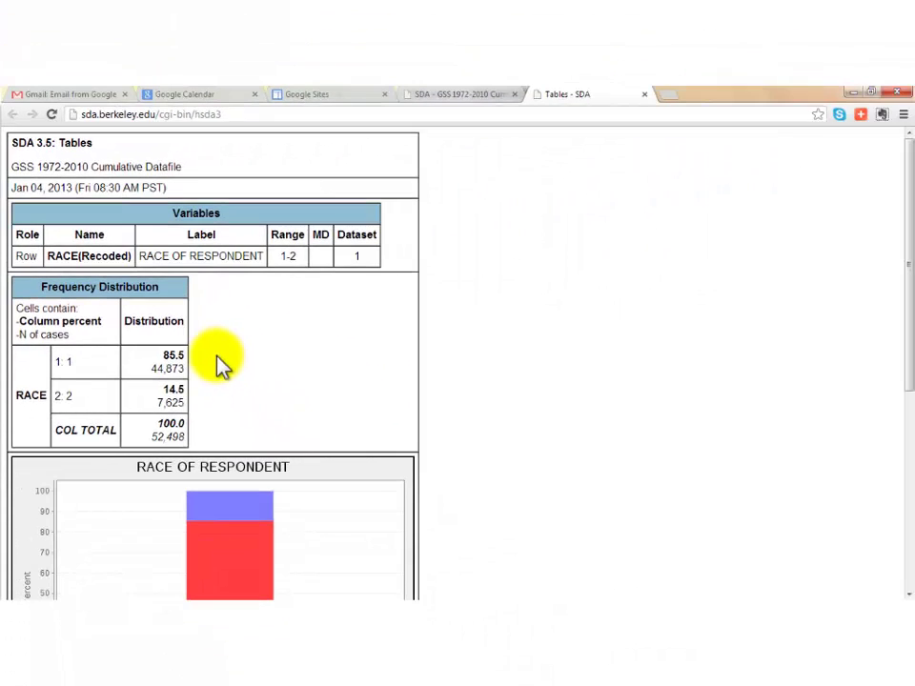
left_click(644, 93)
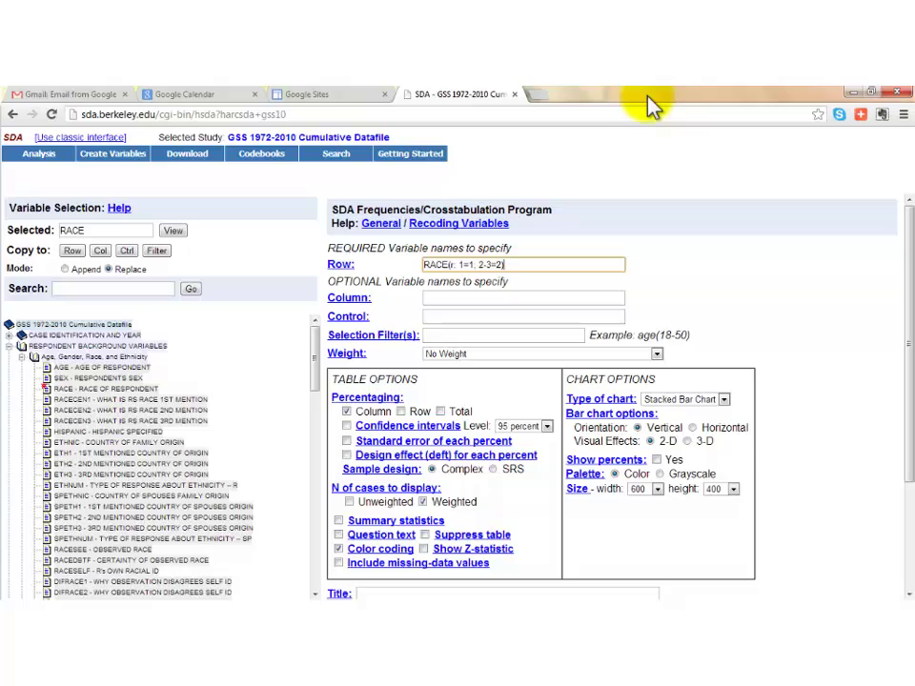
Step: Add the label "white" to category 1 in the row variable's RACE recode
left_click(569, 265)
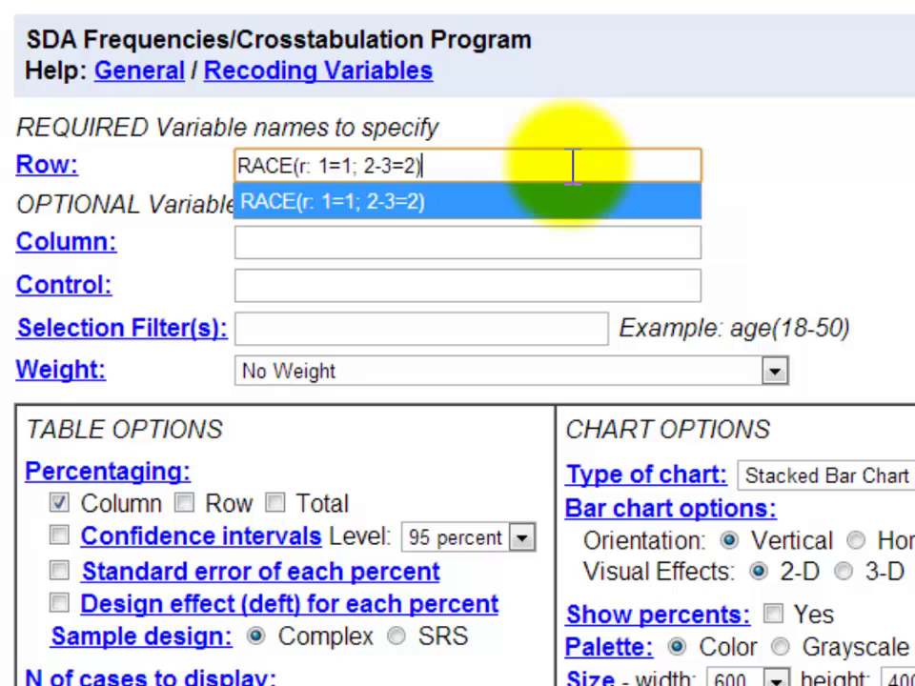
key("Left")
key("Left")
key("Left")
key("Left")
key("Left")
key("Left")
key("Left")
key("Left")
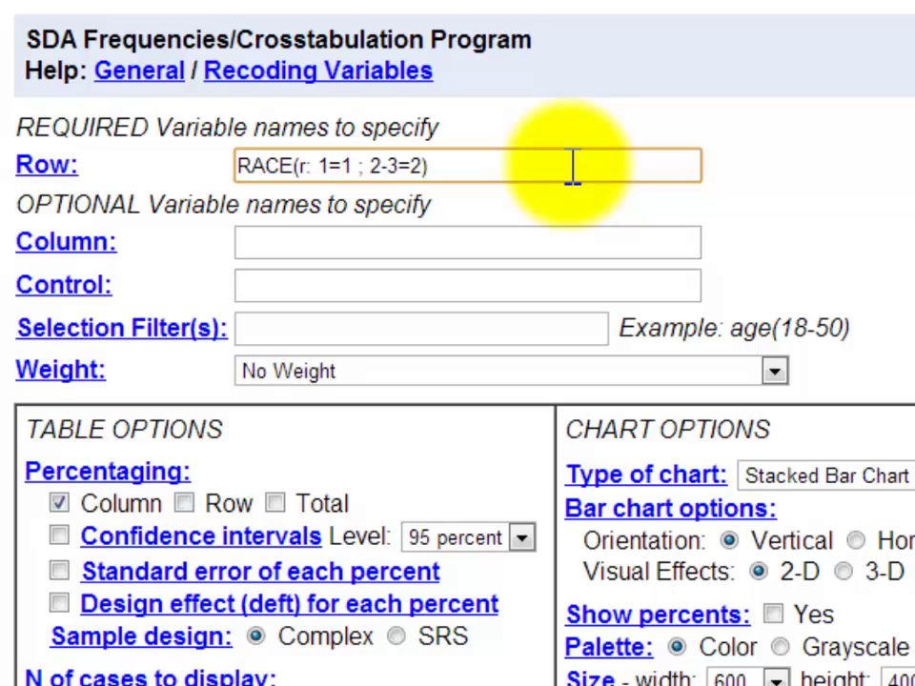
type("\"")
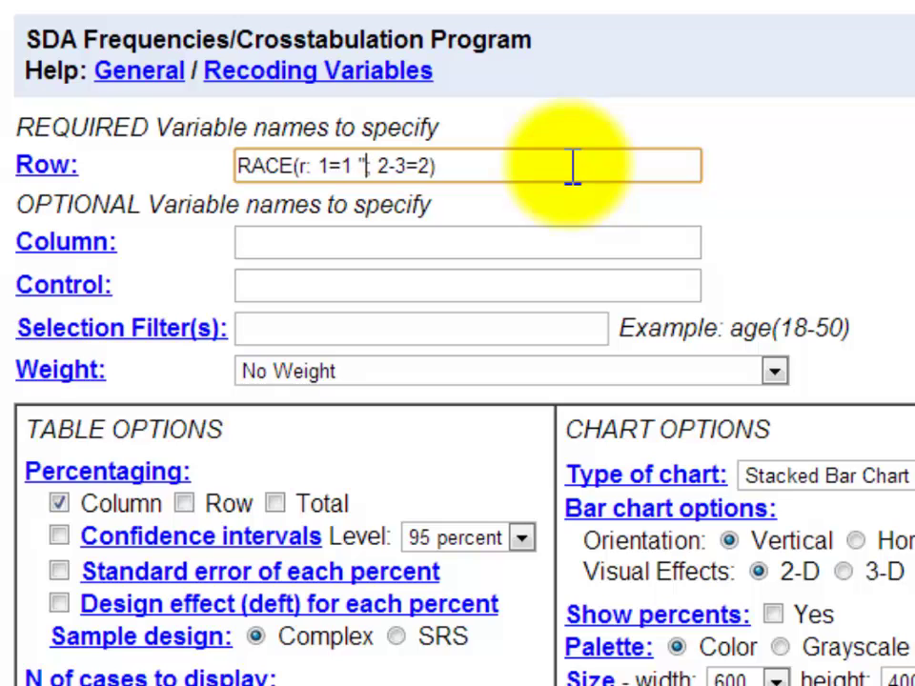
type("whi")
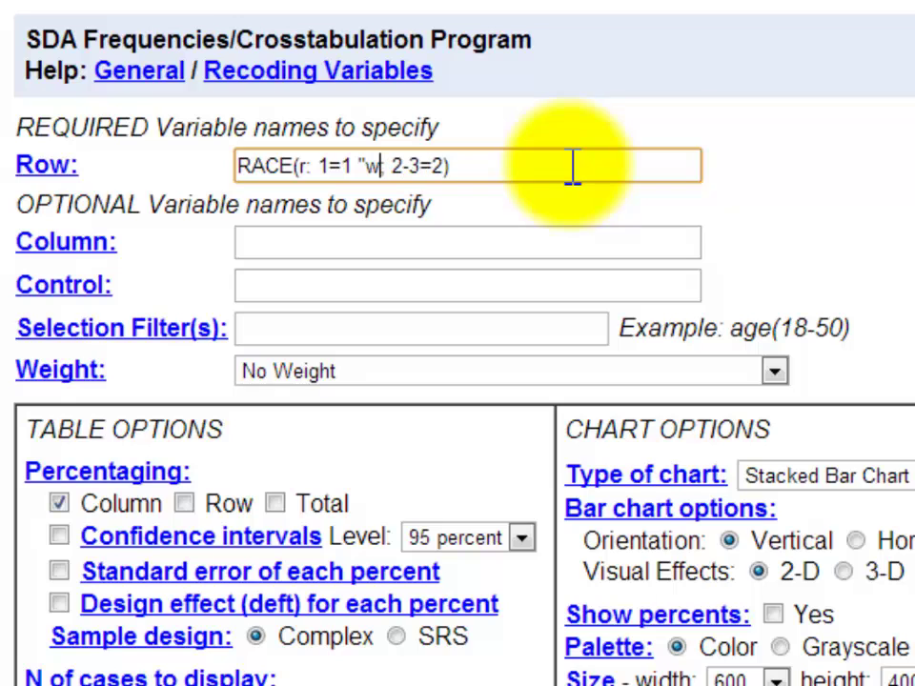
type("te")
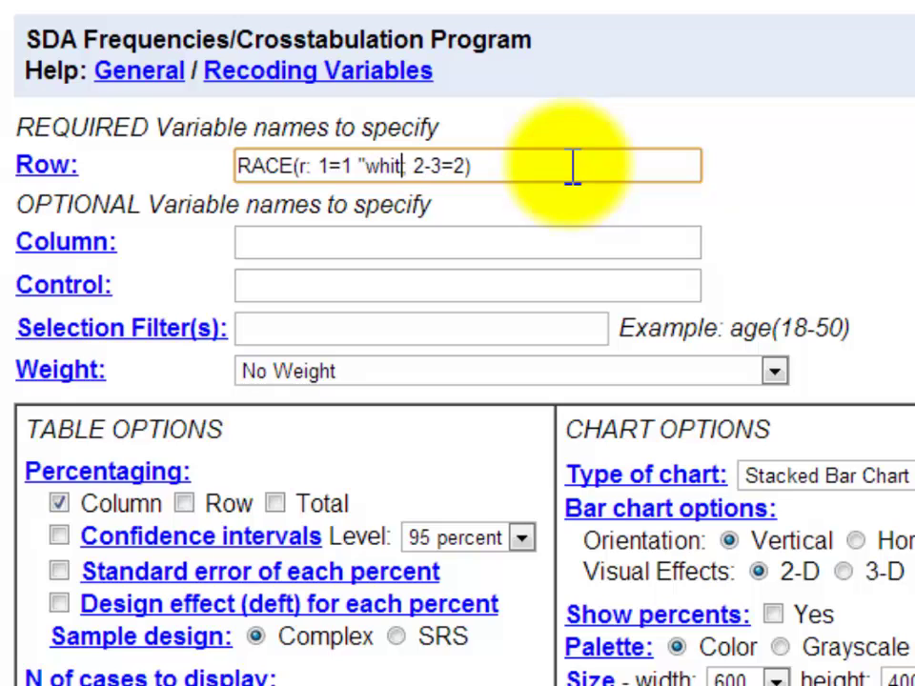
type("\"")
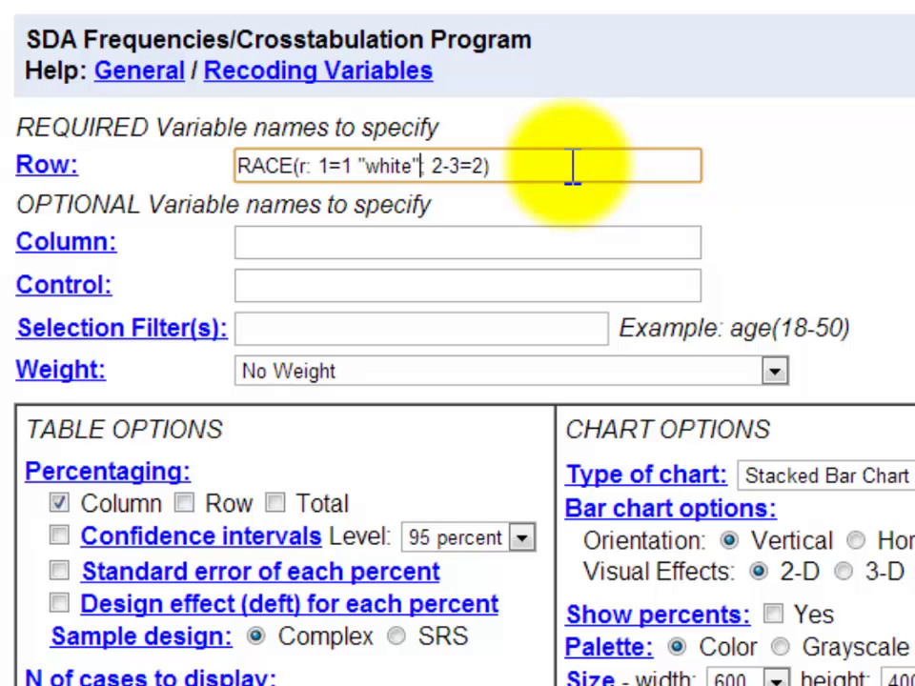
Step: Label category 2 of the row's RACE recode "non-white", run the frequency table, and close the results page
key("Right")
key("Right")
key("Right")
key("Right")
key("Right")
key("Right")
key("Right")
type("\"non-w")
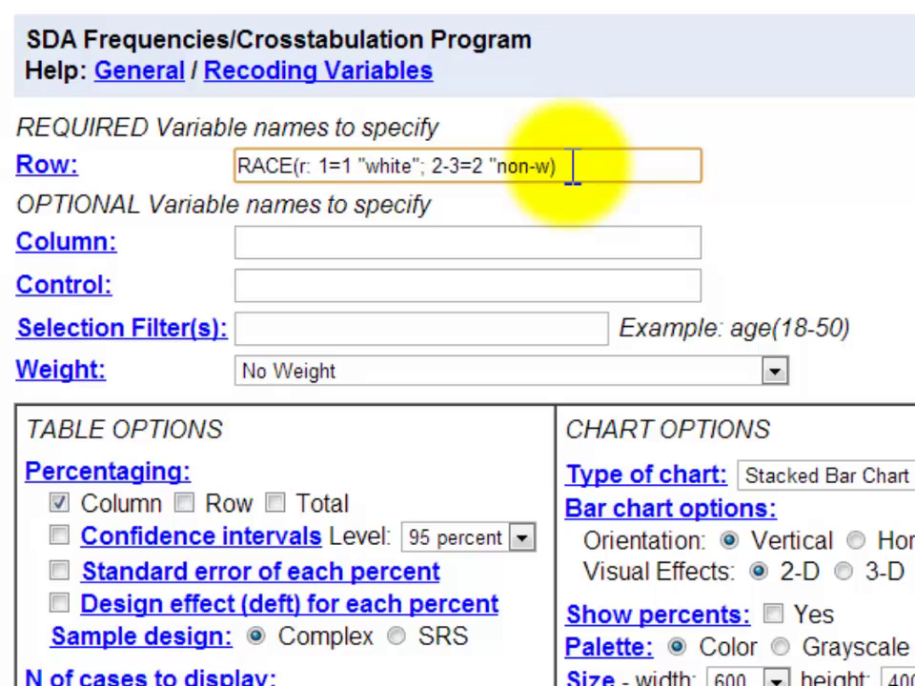
type("hite\"")
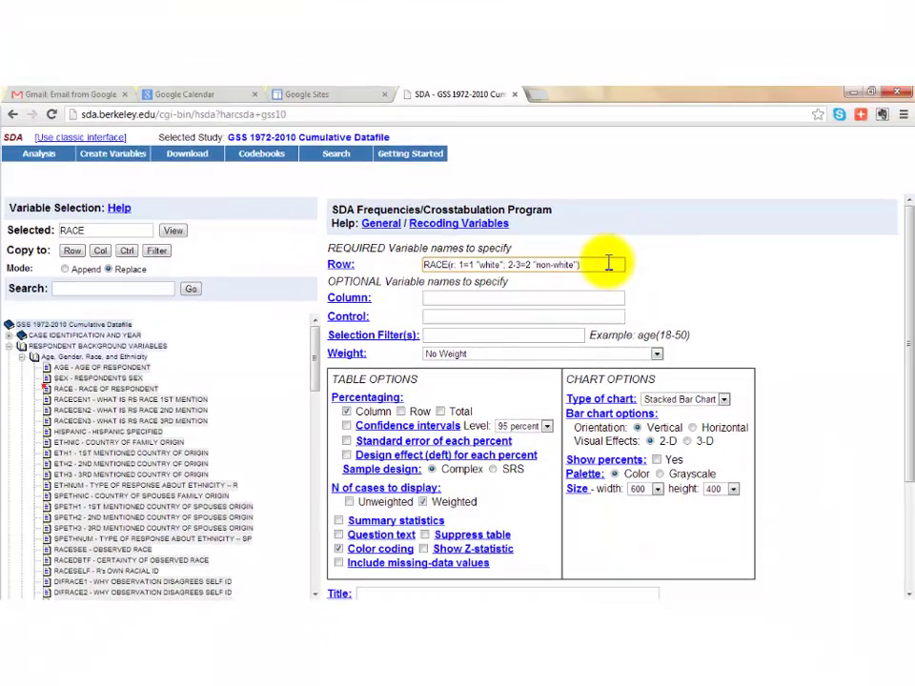
key("Return")
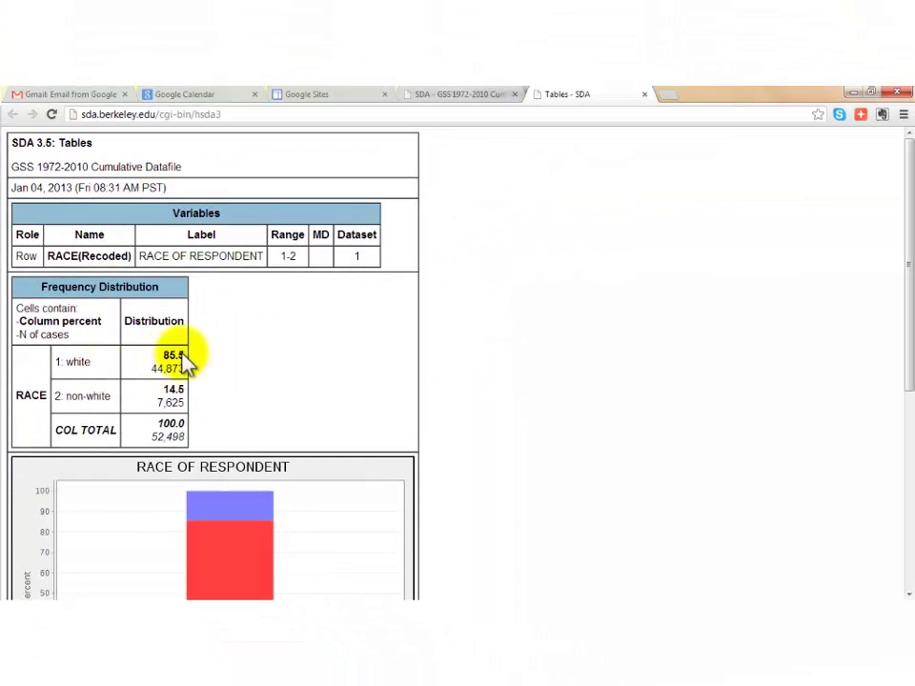
left_click(646, 95)
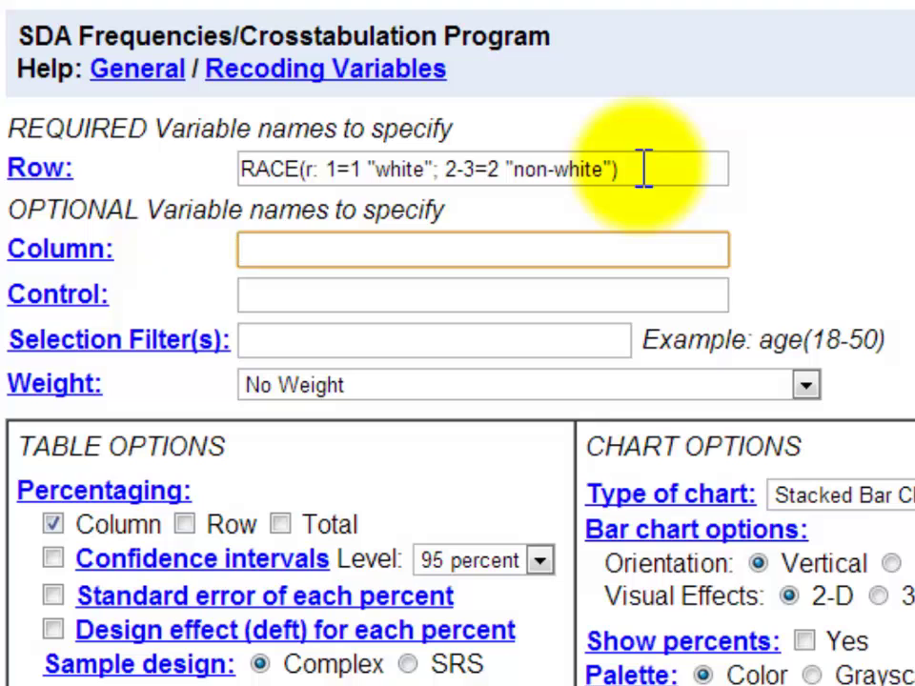
Step: Move the labelled RACE recode from row to column, set cappun as the row variable, run the crosstab, and close the results page
left_click_drag(637, 170, 176, 173)
key("ctrl+c")
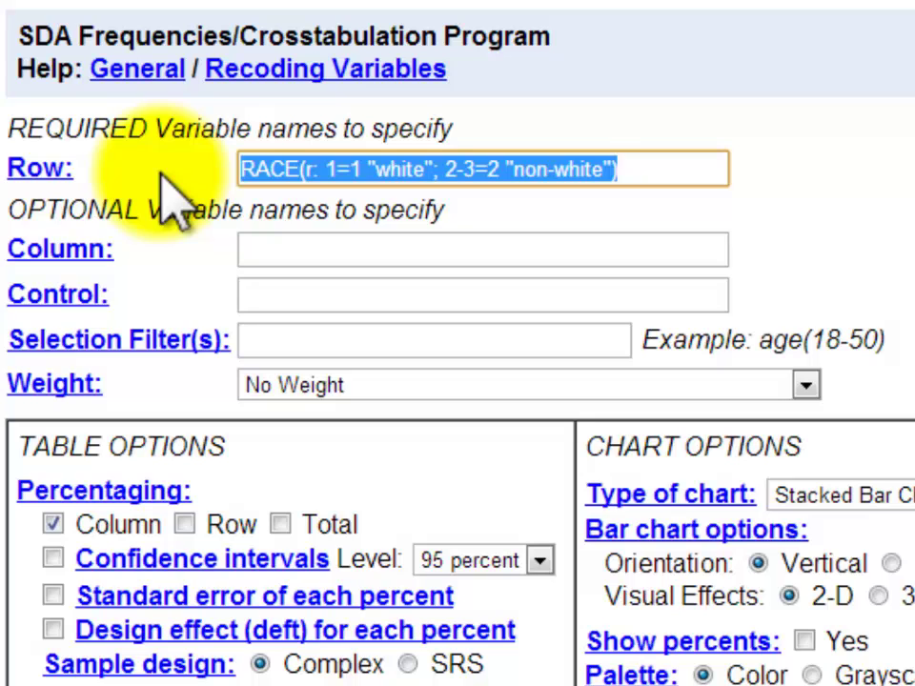
key("Delete")
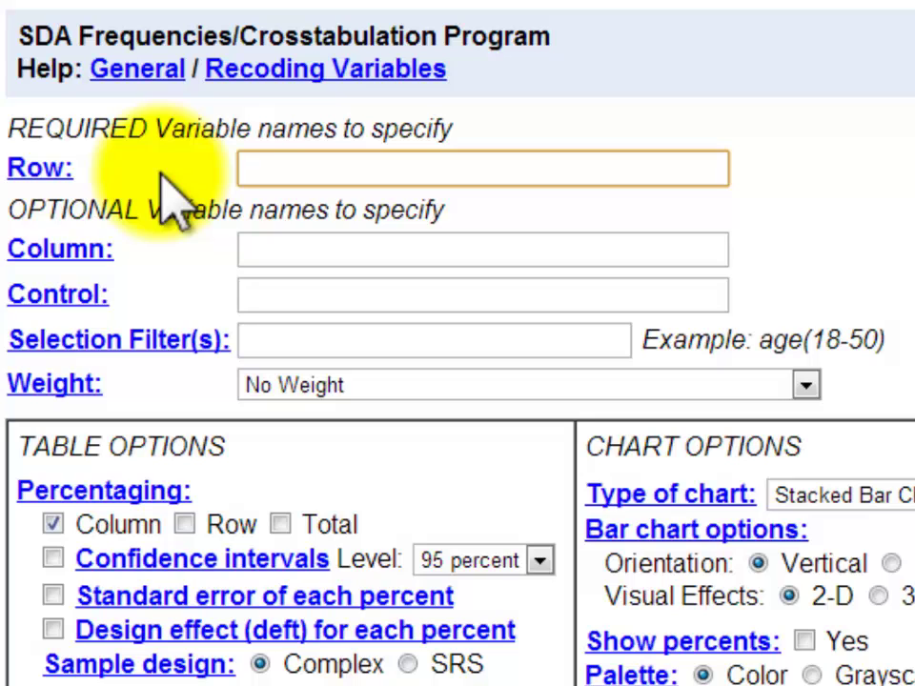
type("cappun")
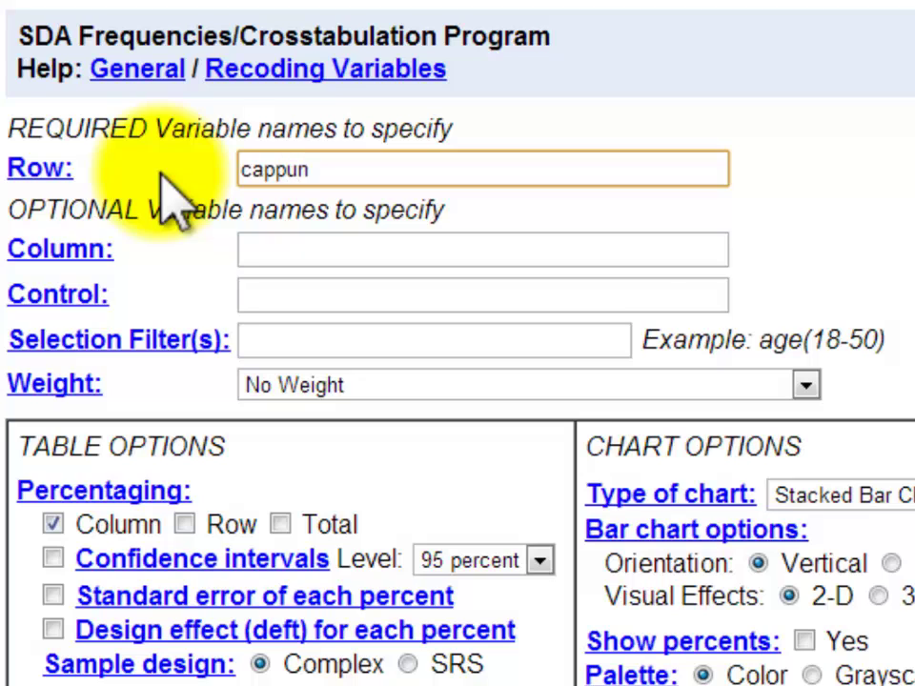
left_click(296, 257)
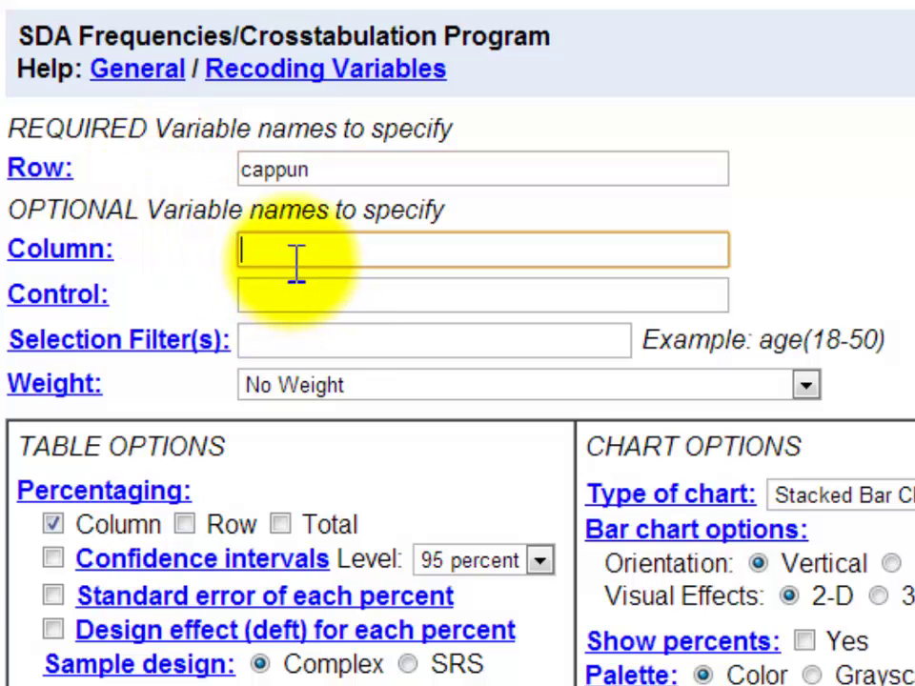
key("ctrl+v")
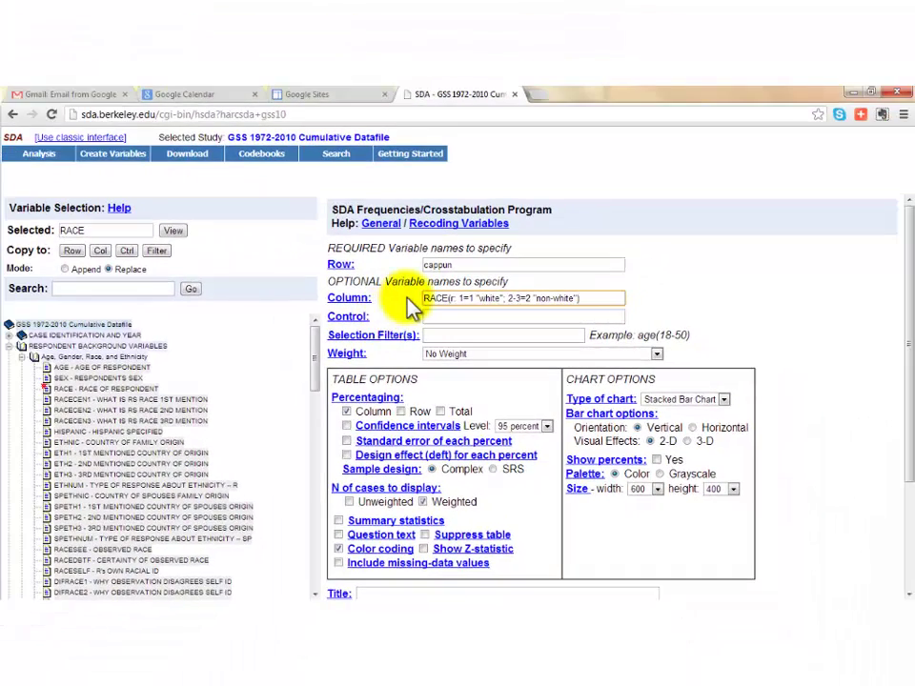
key("Return")
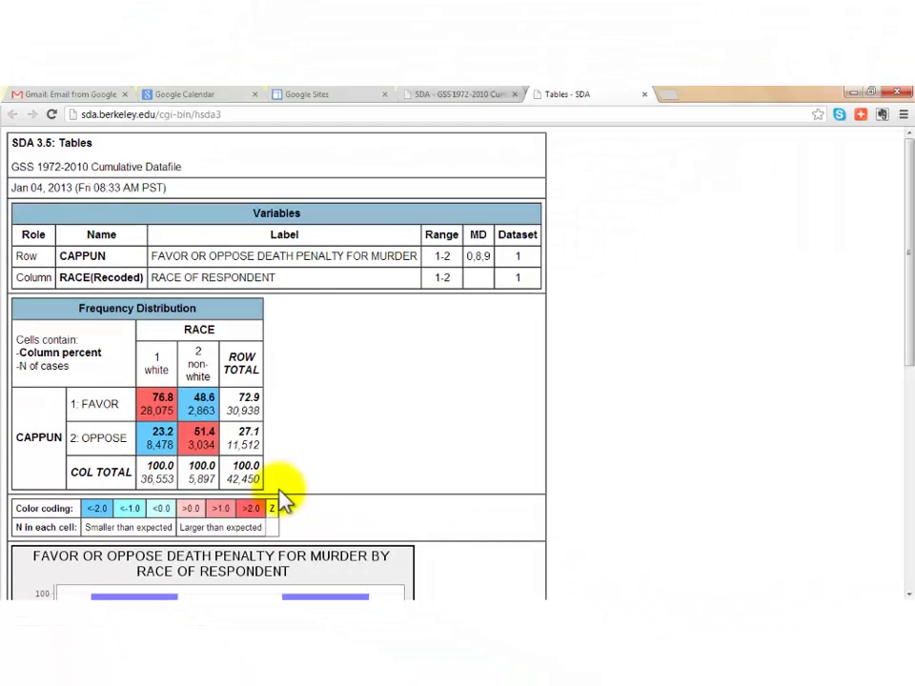
left_click(645, 94)
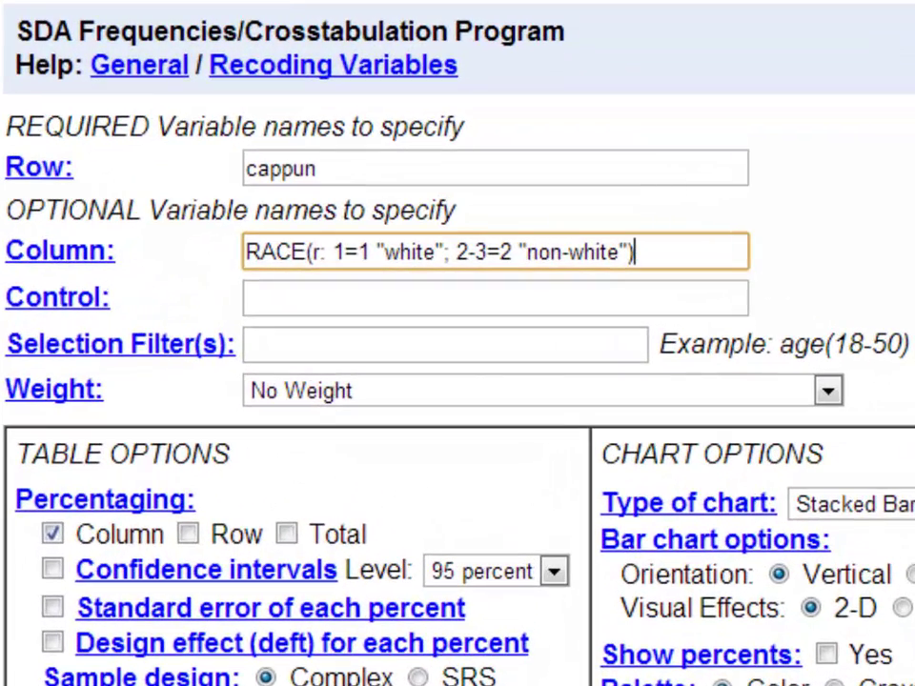
Step: Set the selection filter to year(2010), run the cappun by recoded RACE crosstab, and close the results page
left_click(379, 344)
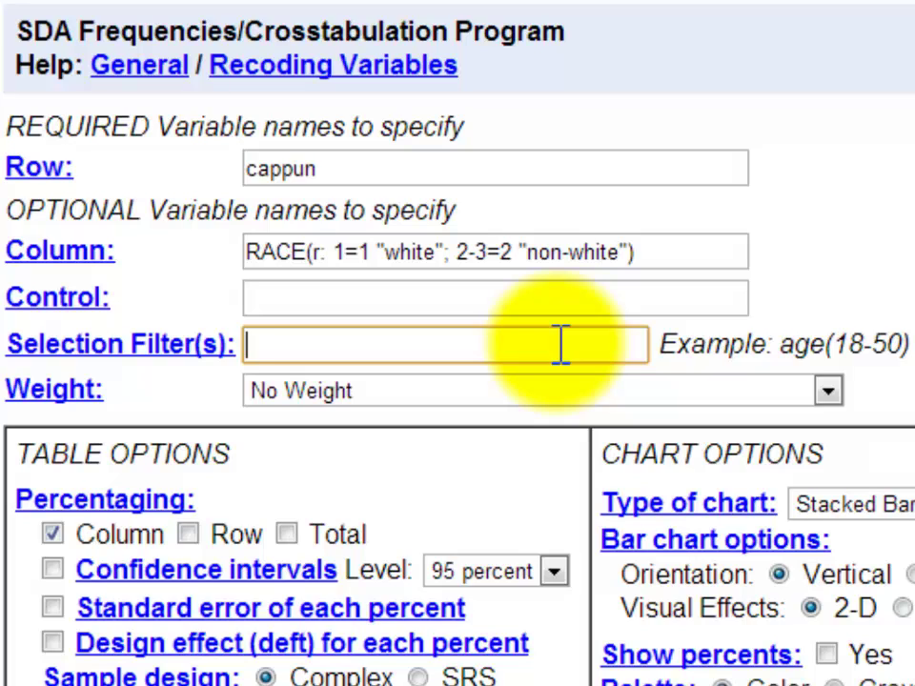
type("year")
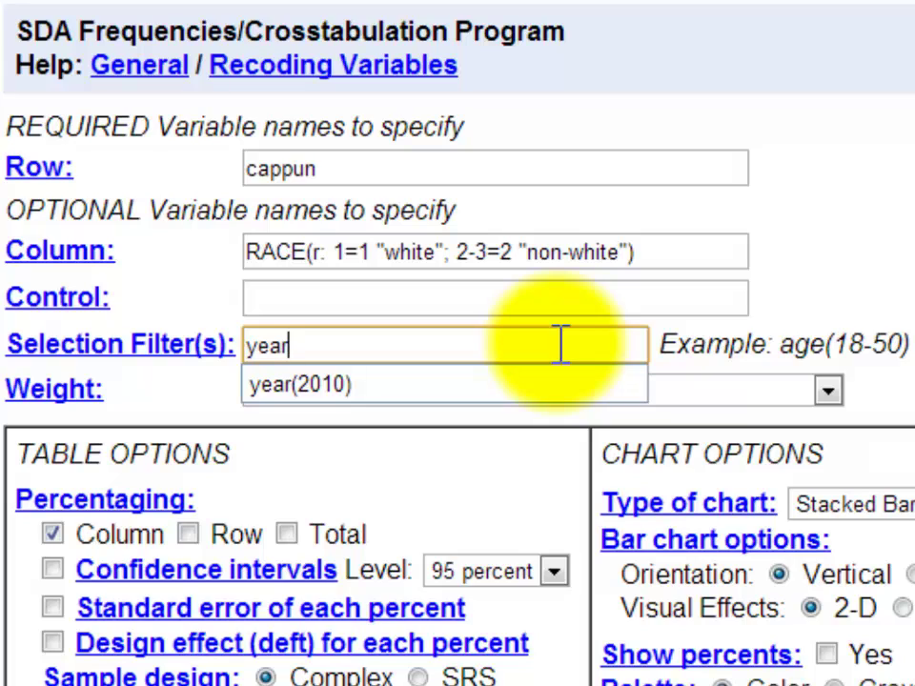
key("Down")
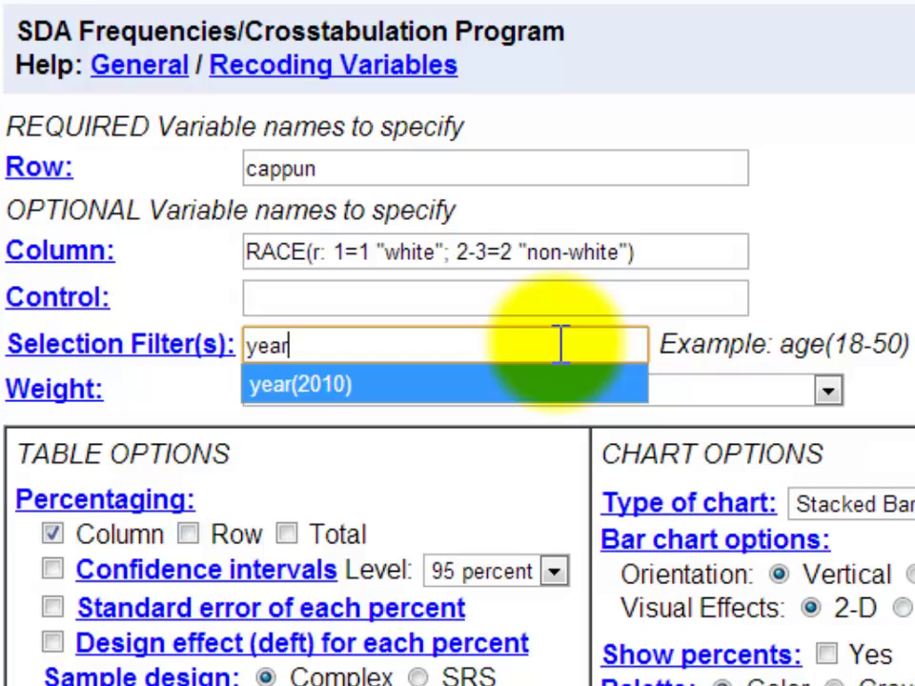
key("Return")
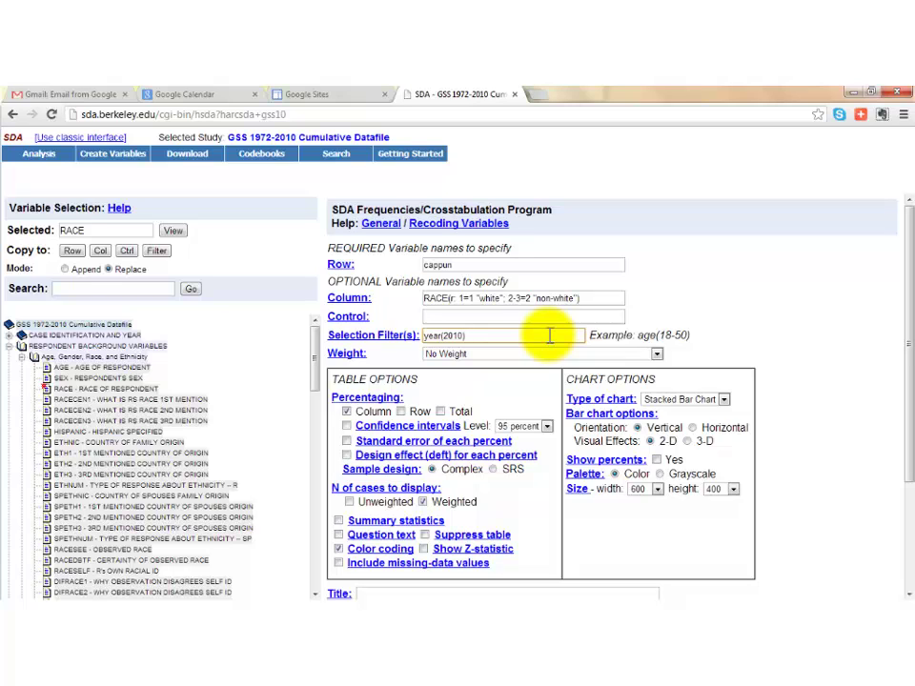
key("Return")
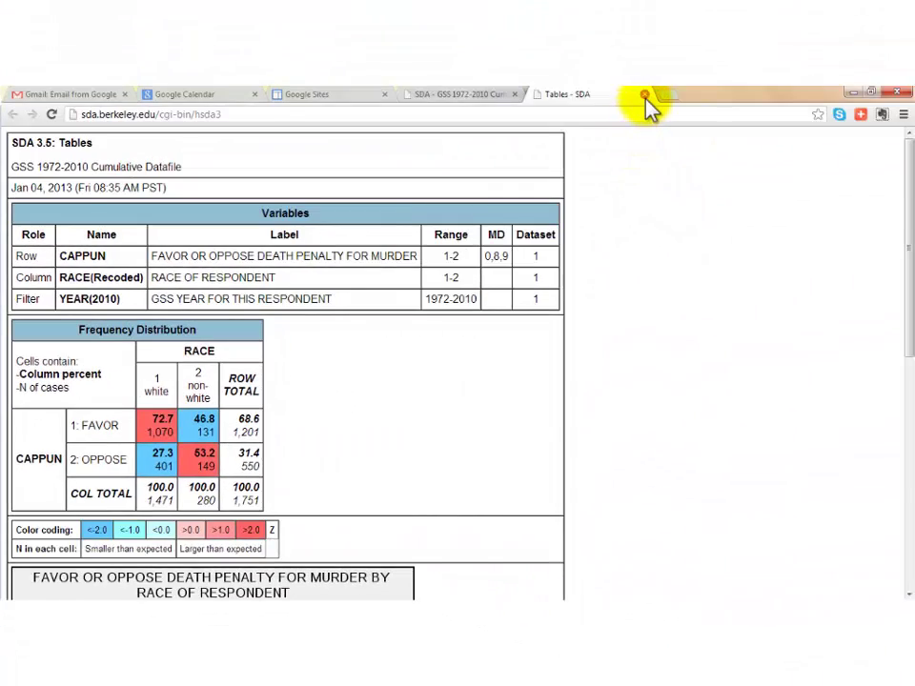
left_click(644, 94)
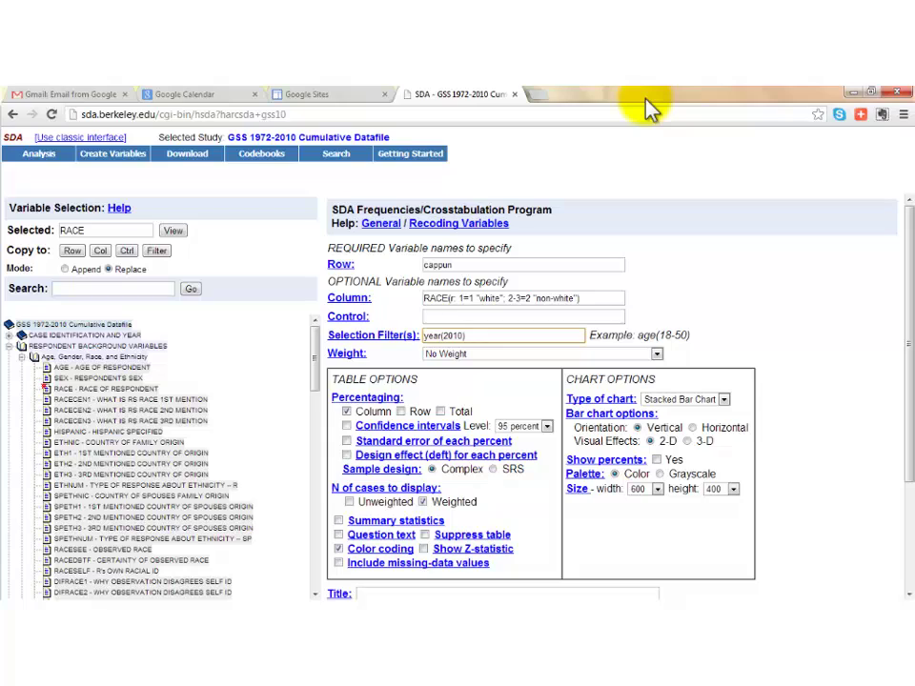